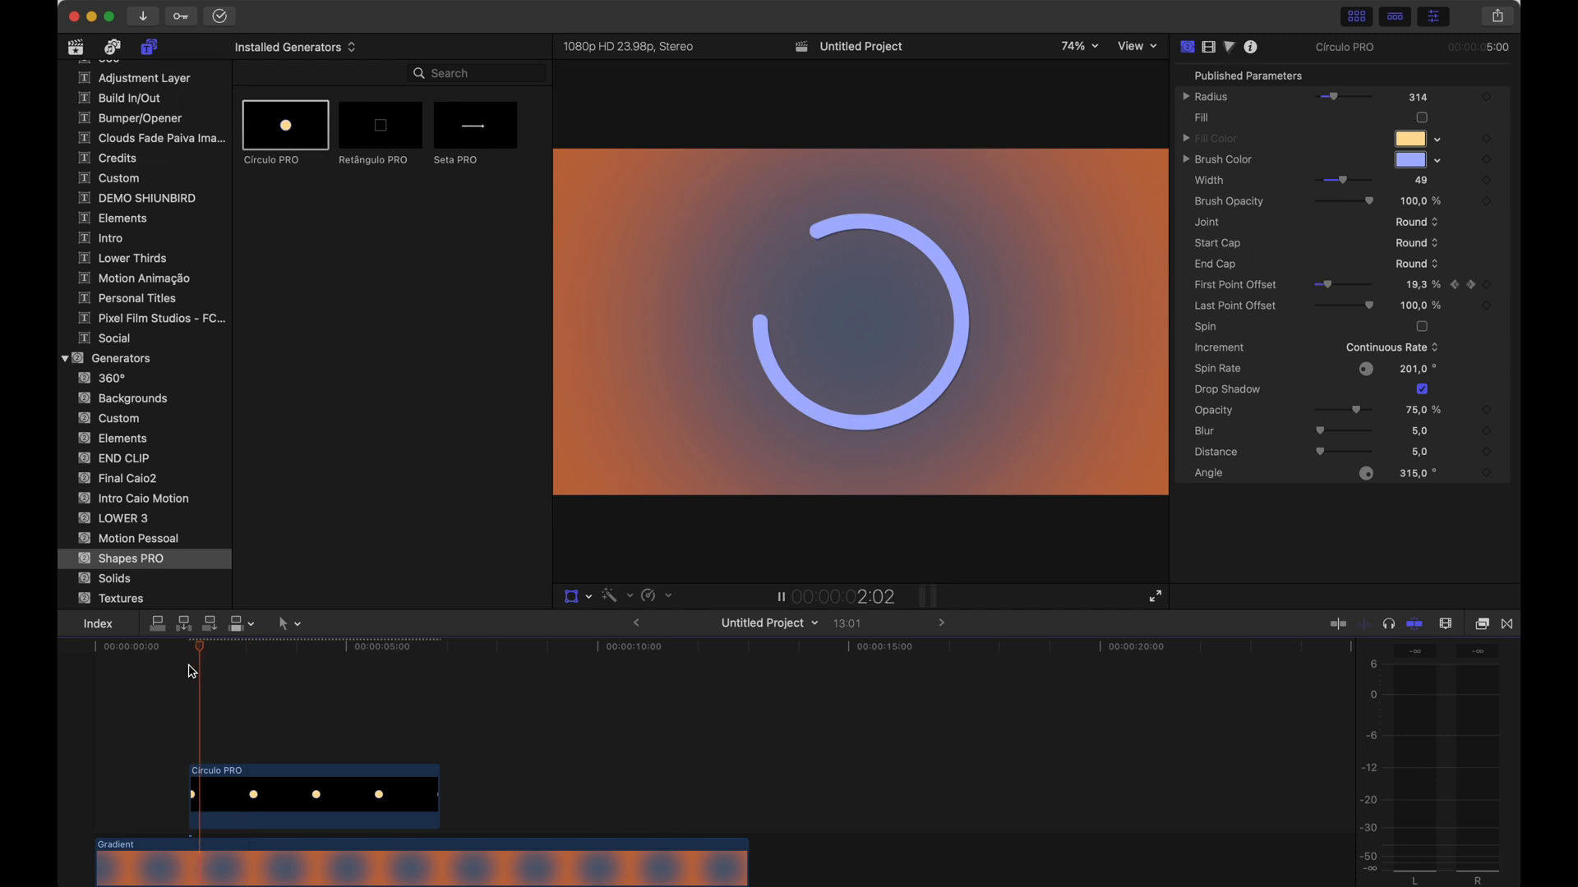
key("space")
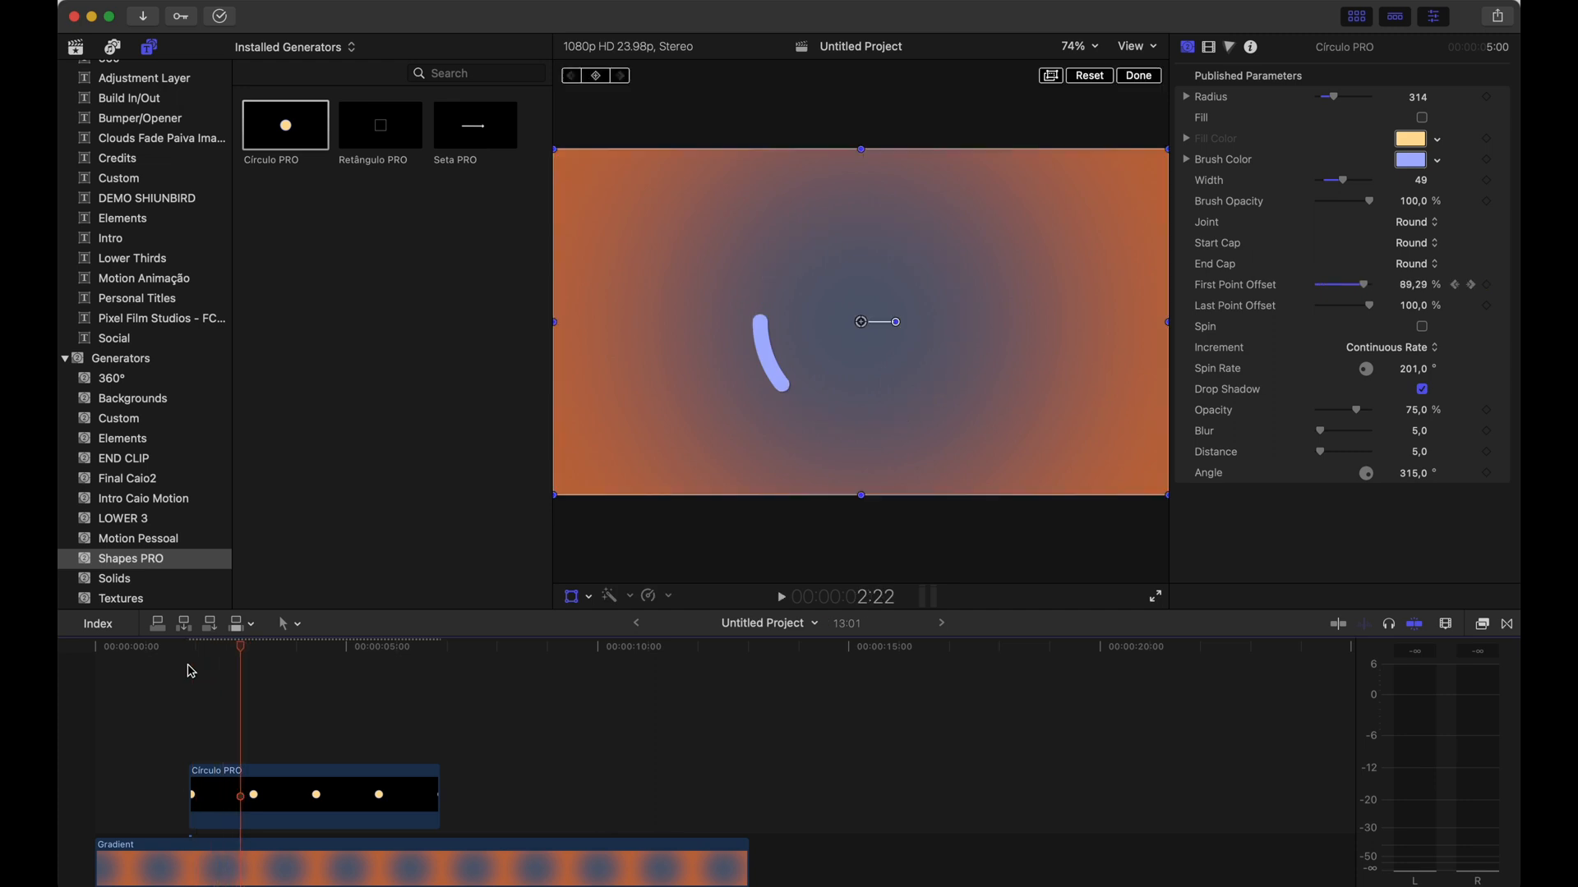
Reset the Círculo PRO clip's animated First Point Offset parameter
left_click(261, 647)
left_click(1502, 287)
left_click(1446, 301)
left_click_drag(261, 655, 280, 649)
left_click(282, 782)
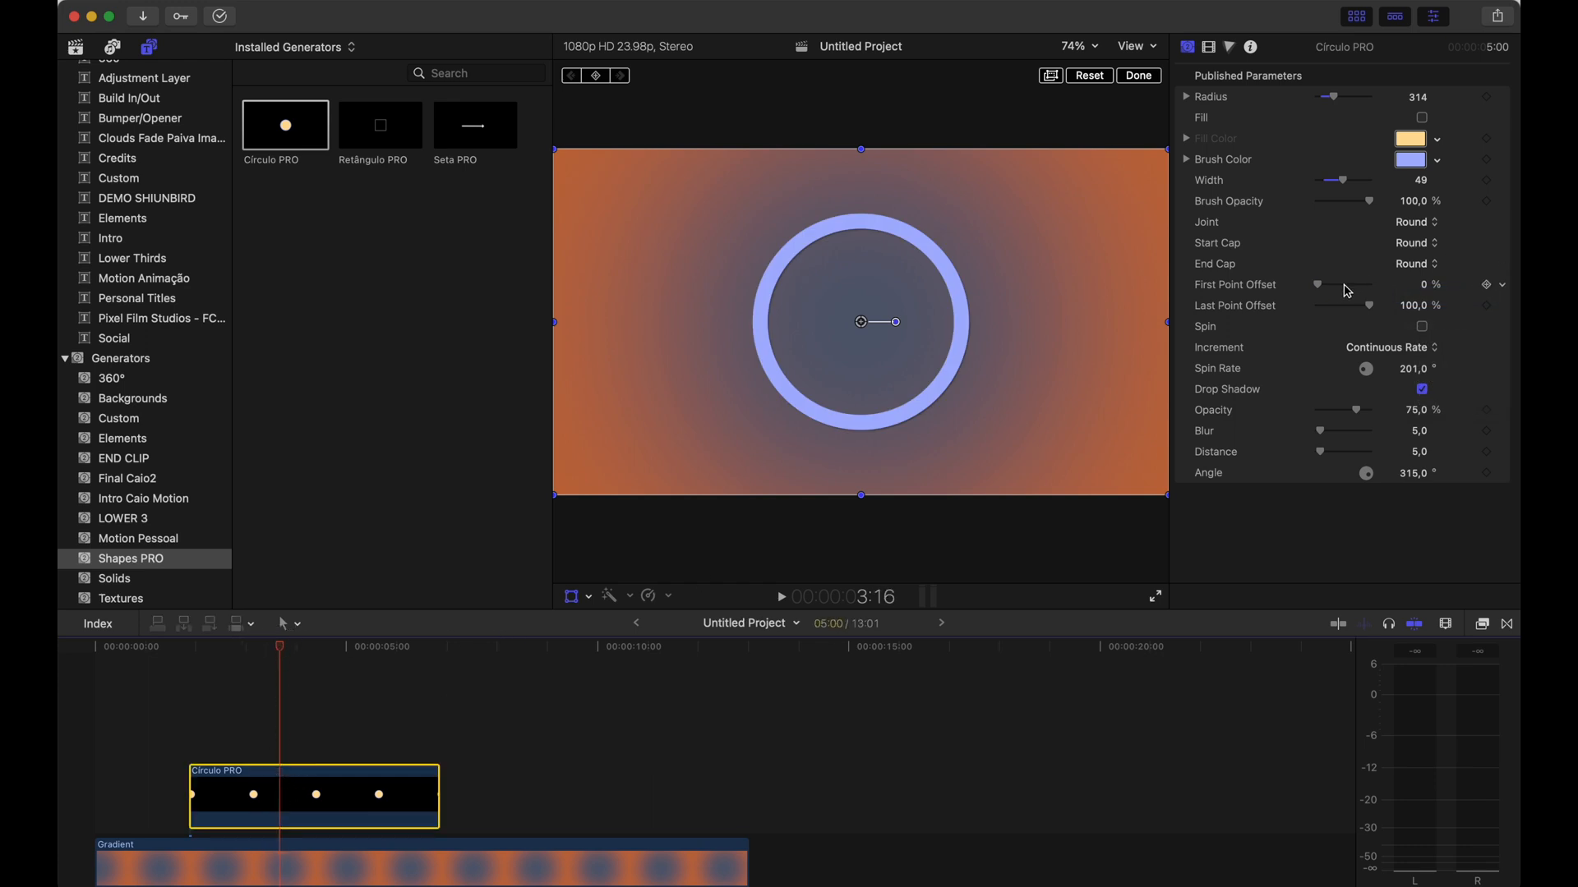
Set the circle's First Point Offset to 18.83% and its Start Cap to Arrow
left_click_drag(1323, 292, 1333, 291)
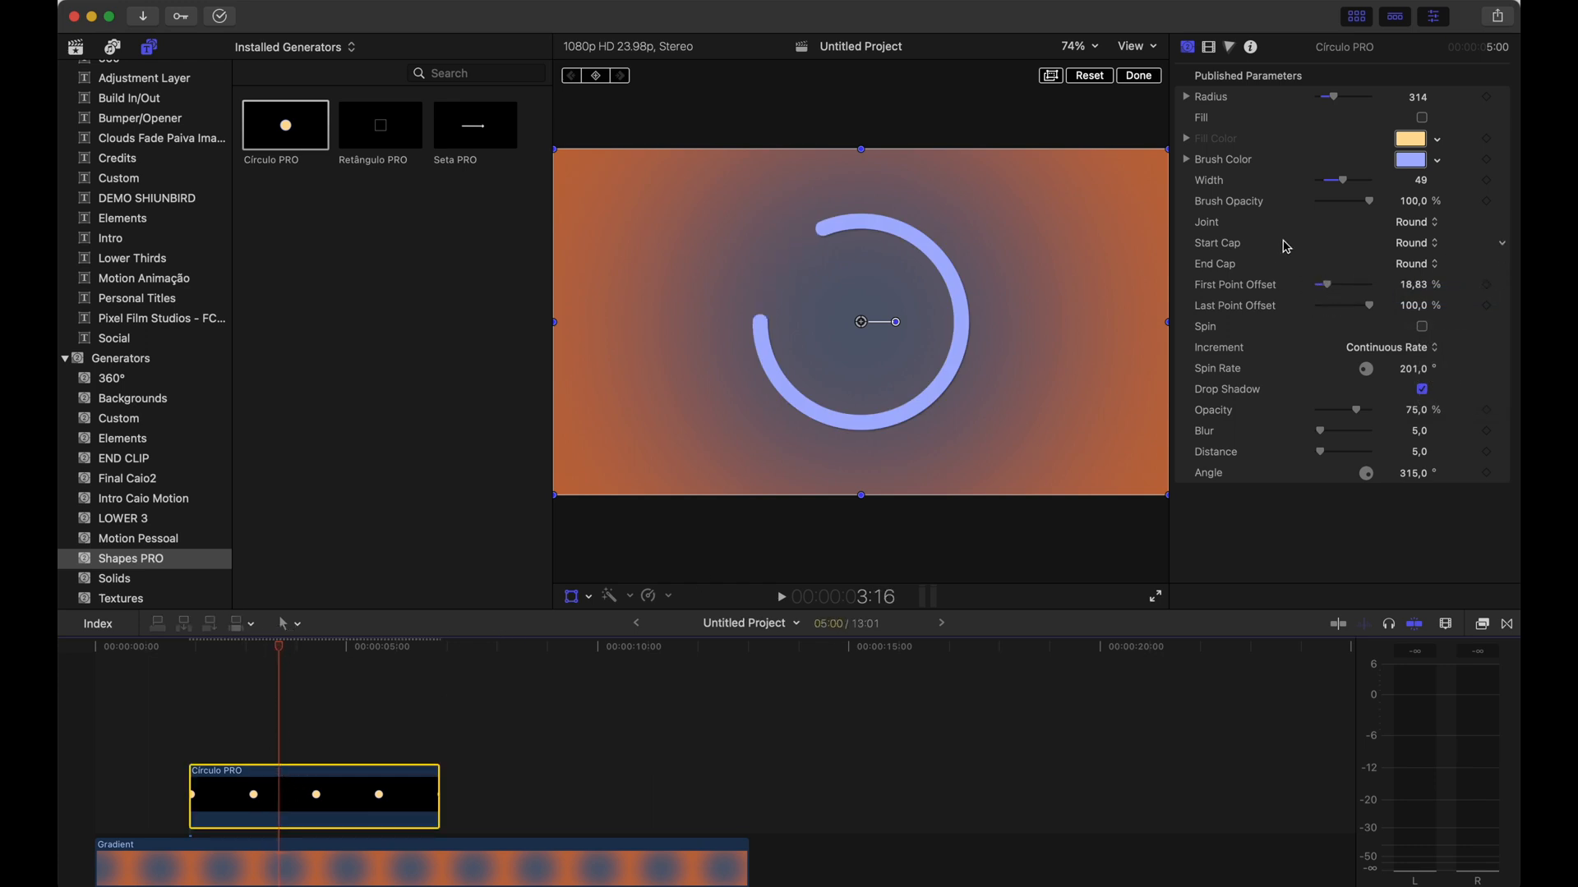
left_click(1419, 244)
left_click(1424, 263)
left_click(1417, 264)
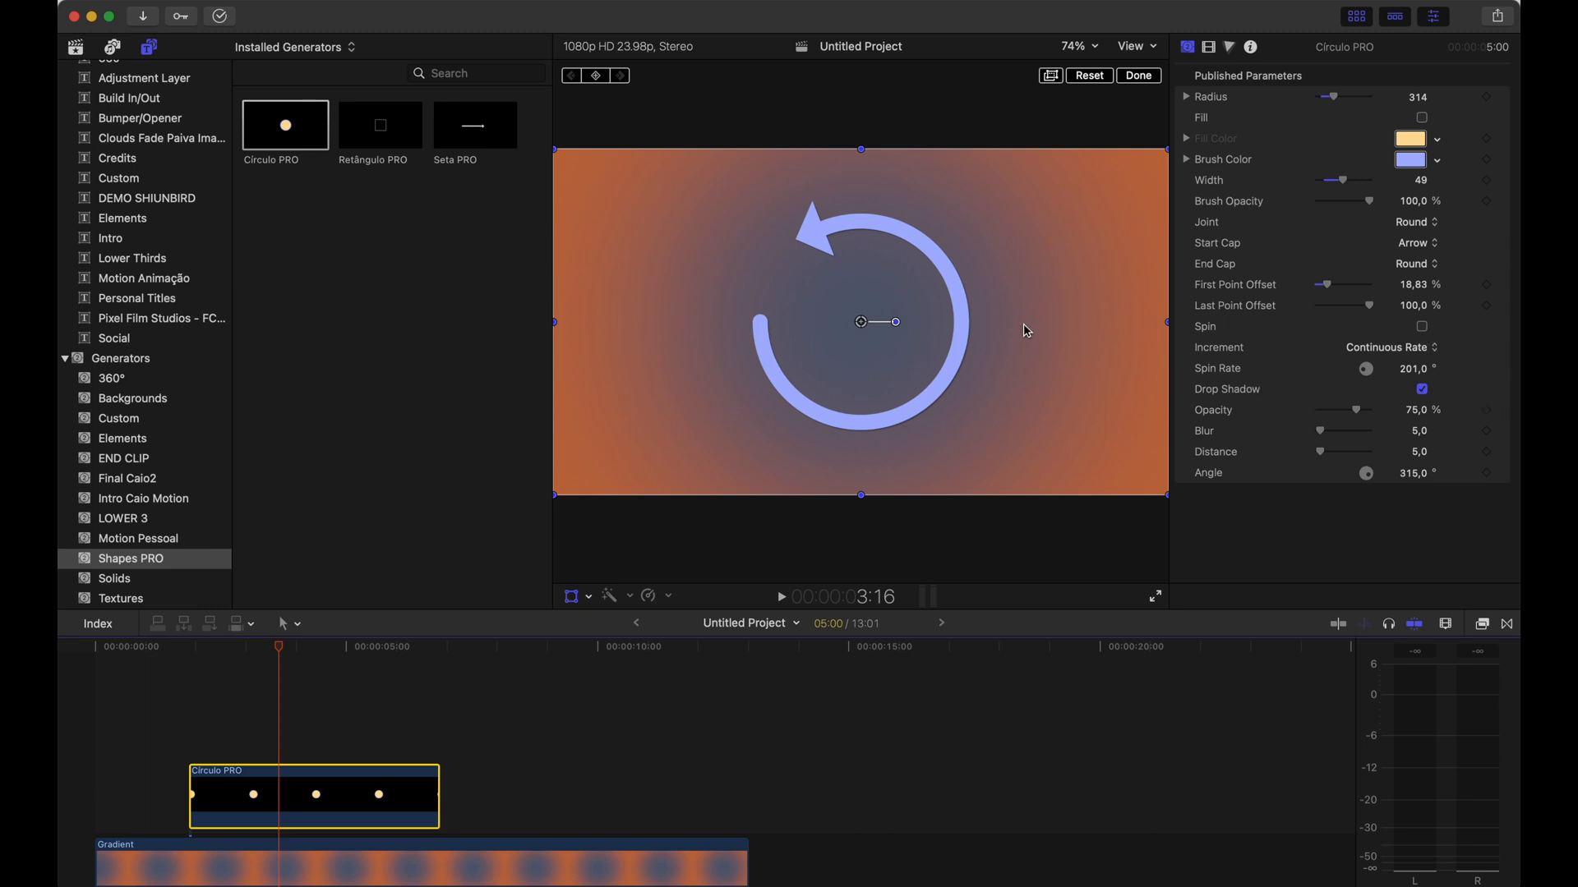
Enable Spin on the circular arrow and play the clip from the start to preview it
left_click(1422, 327)
left_click(191, 659)
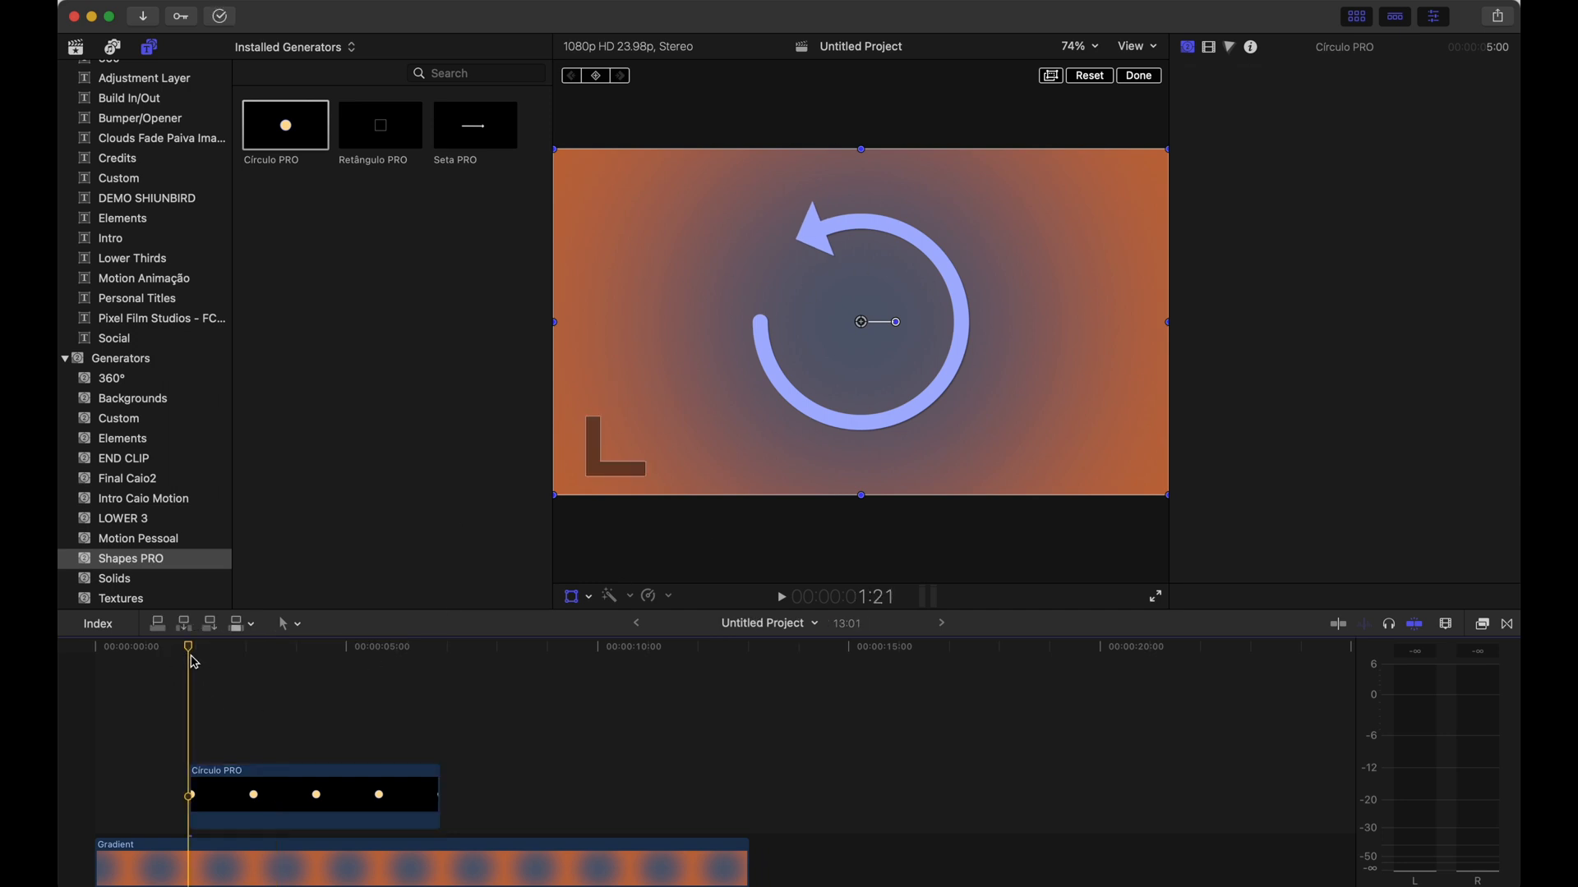
key("space")
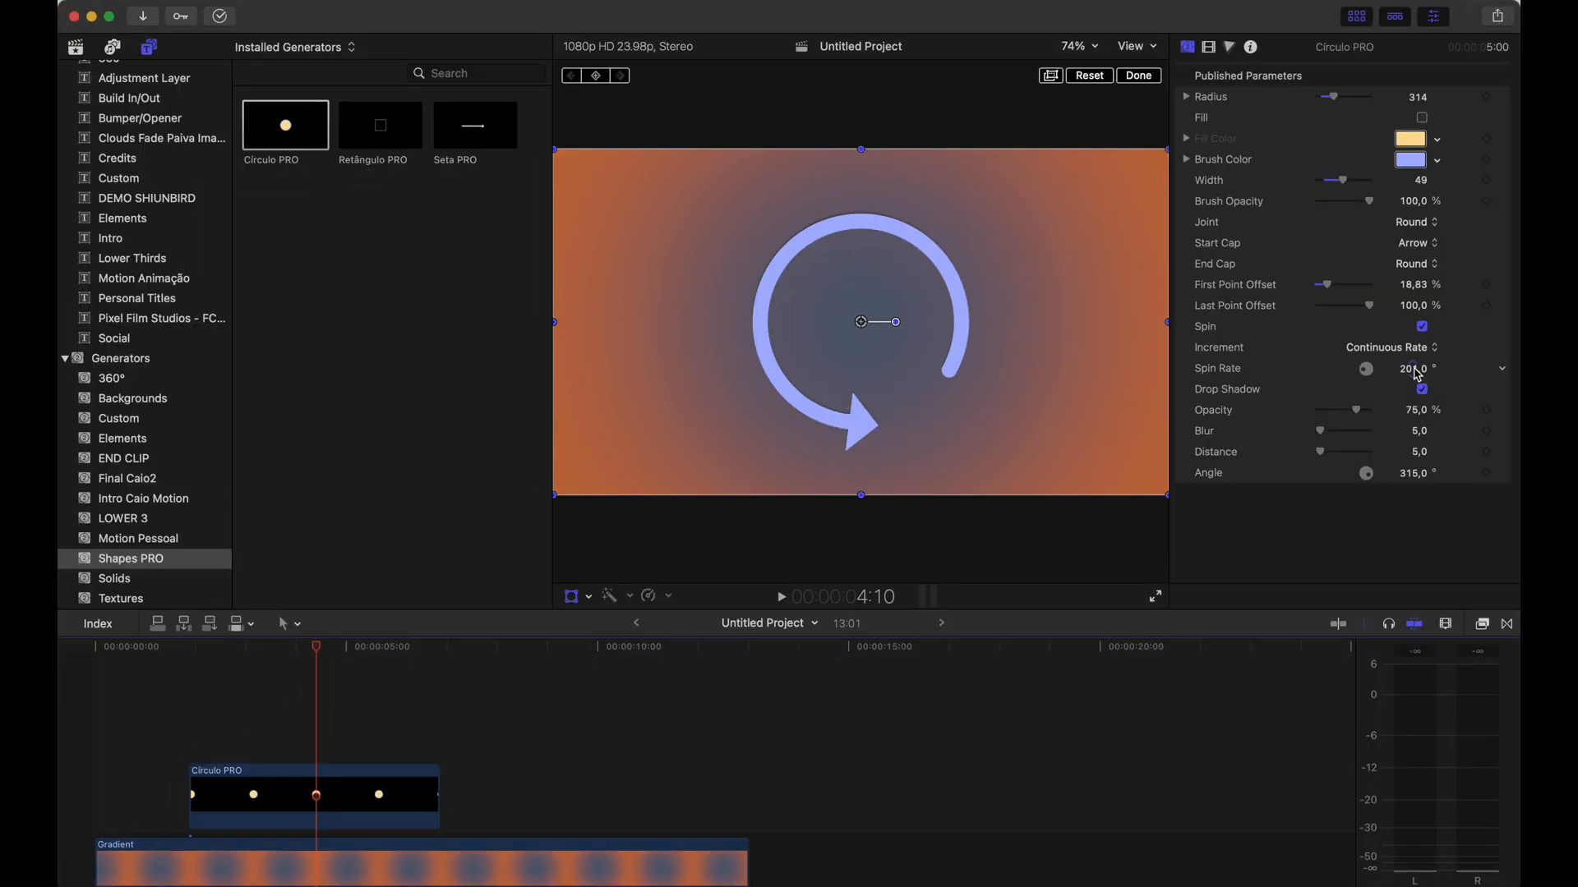
Set the Spin Rate to 312° and replay the animation from the beginning
left_click_drag(1418, 373, 1413, 368)
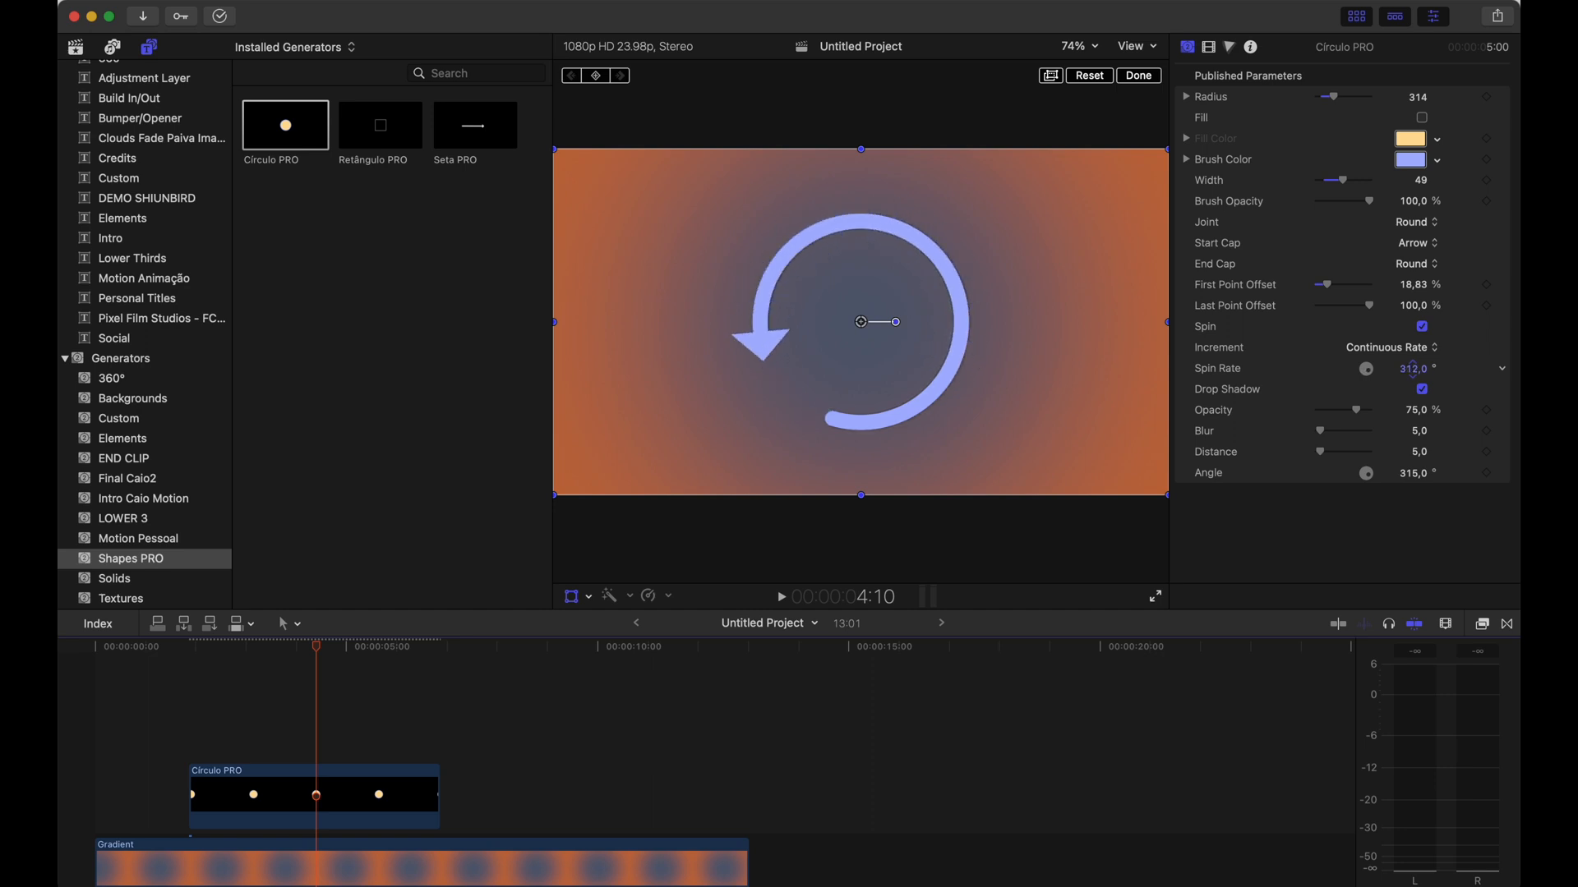
left_click(190, 656)
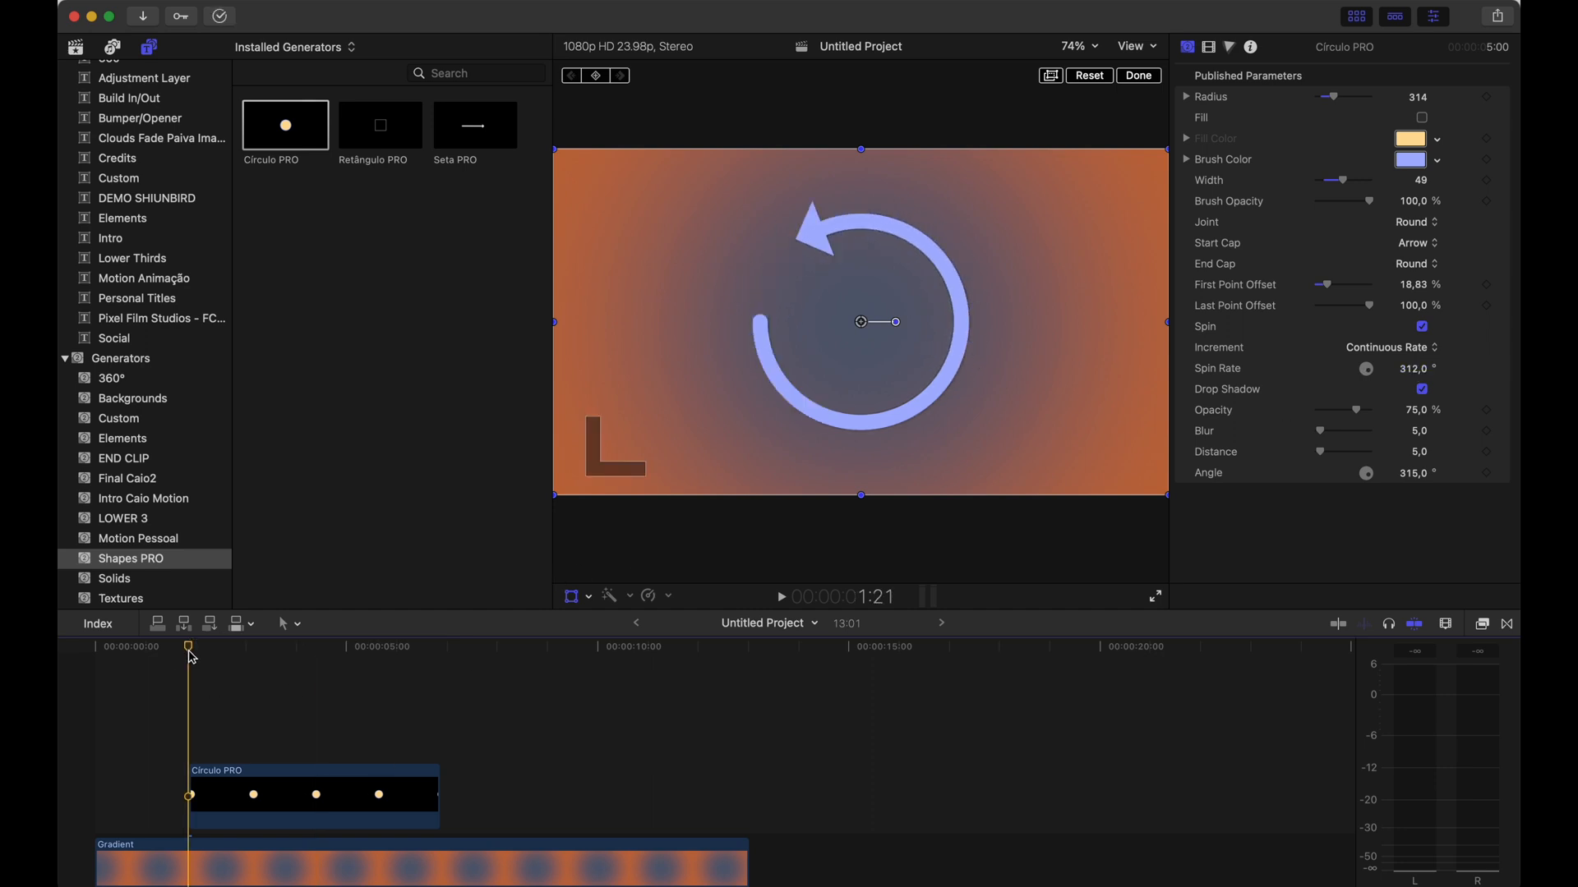
key("space")
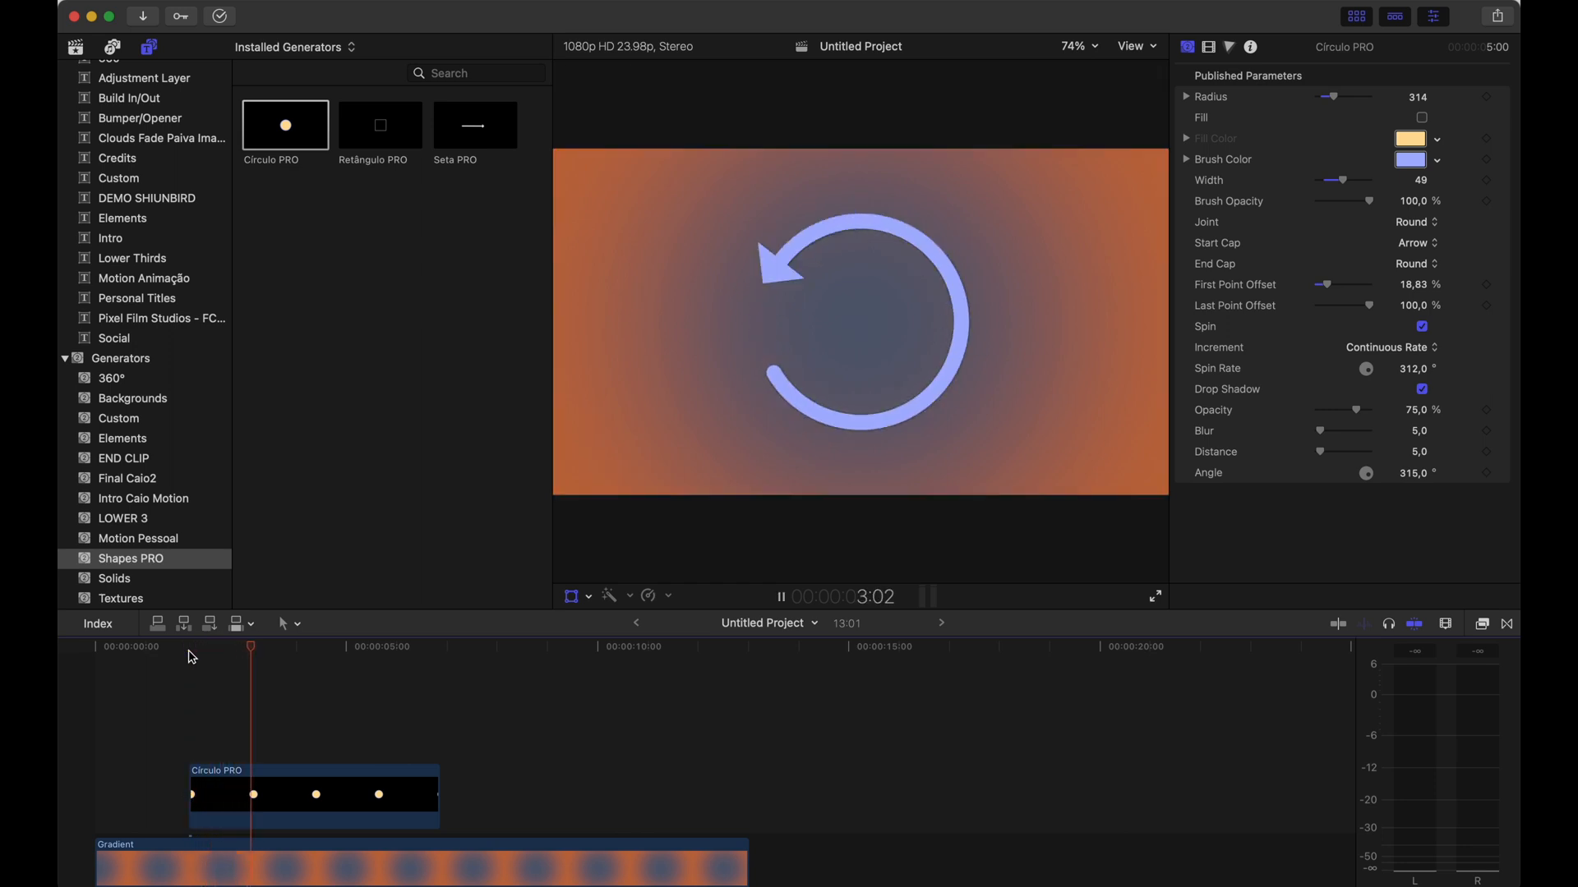
Change the circular arrow's brush colour to bright yellow
left_click(282, 771)
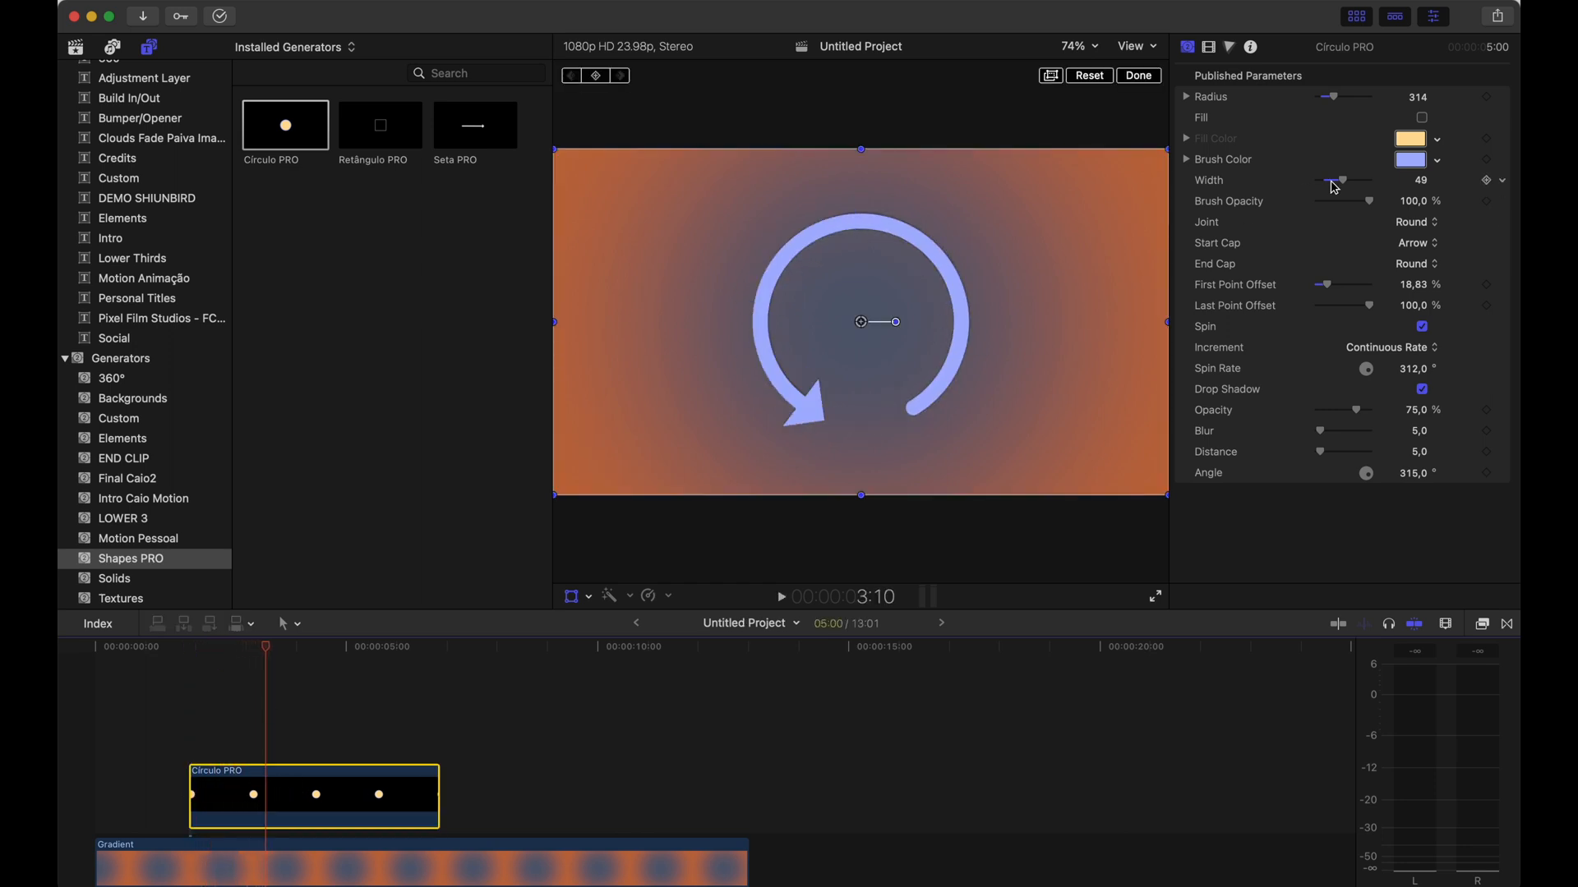
left_click(1408, 162)
mouse_move(506, 669)
left_mouse_down()
mouse_move(496, 683)
mouse_move(556, 637)
mouse_move(505, 578)
left_mouse_up()
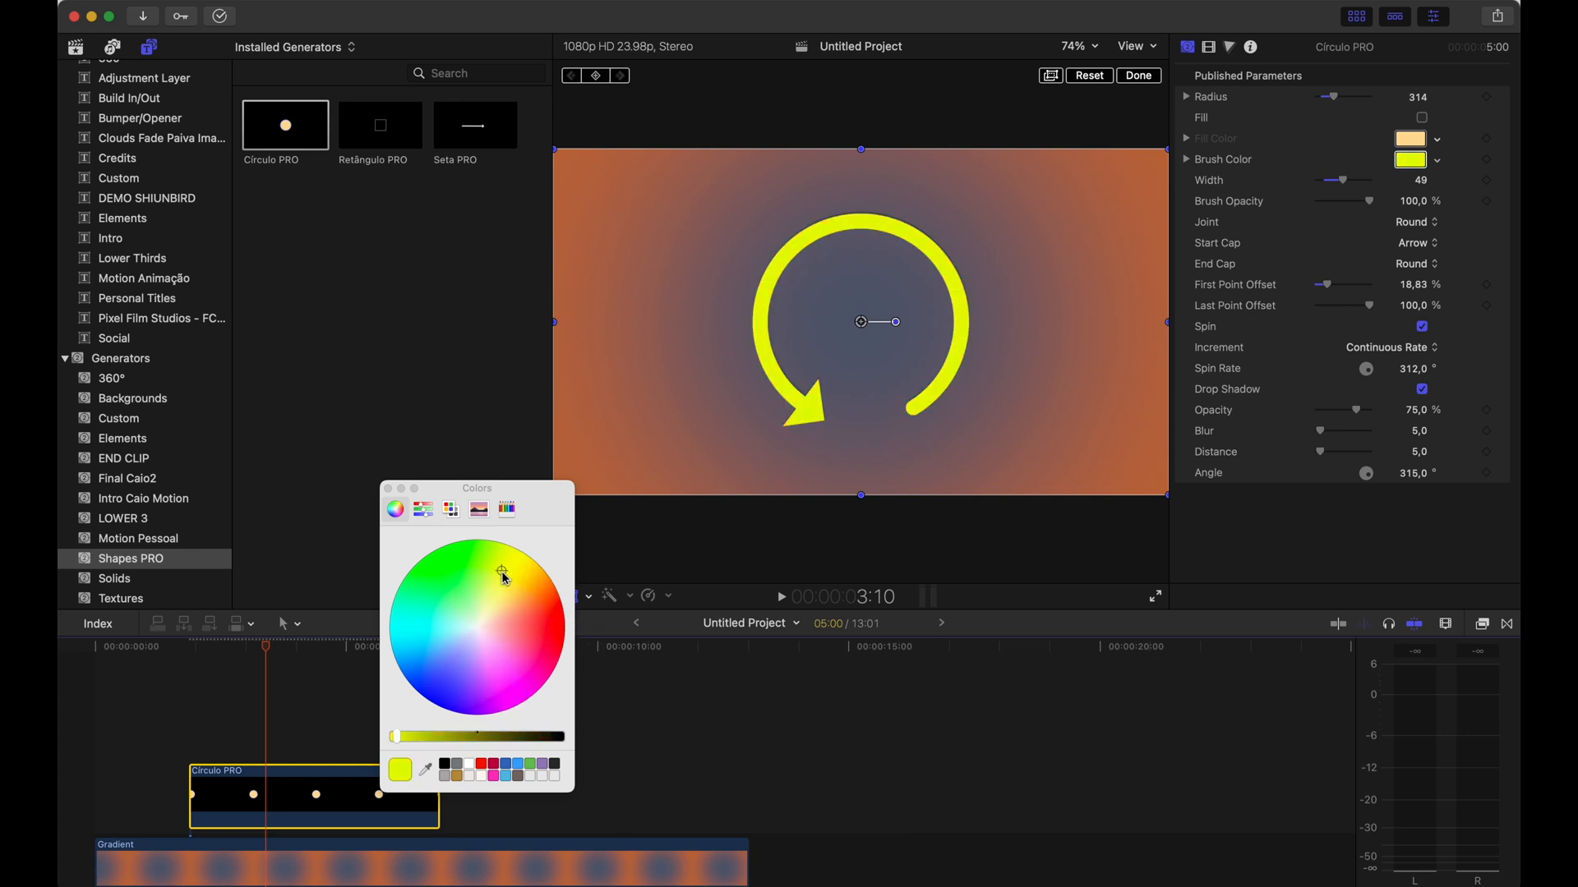
left_click(389, 488)
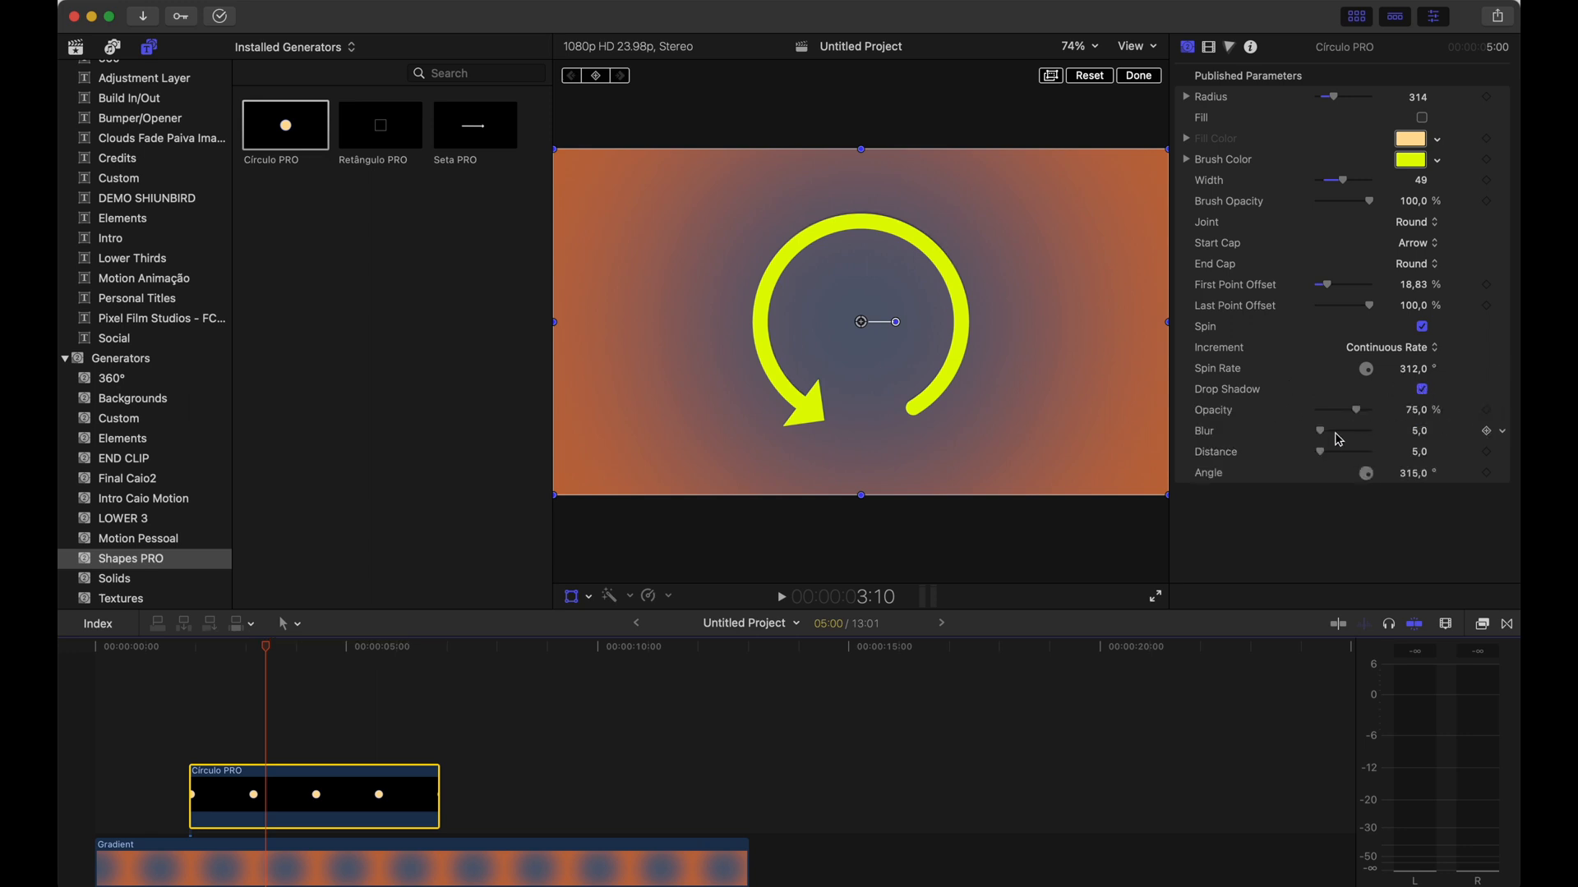
Set the drop shadow to Blur 27, Distance 40 and Angle 266.1°
left_click_drag(1321, 436, 1413, 473)
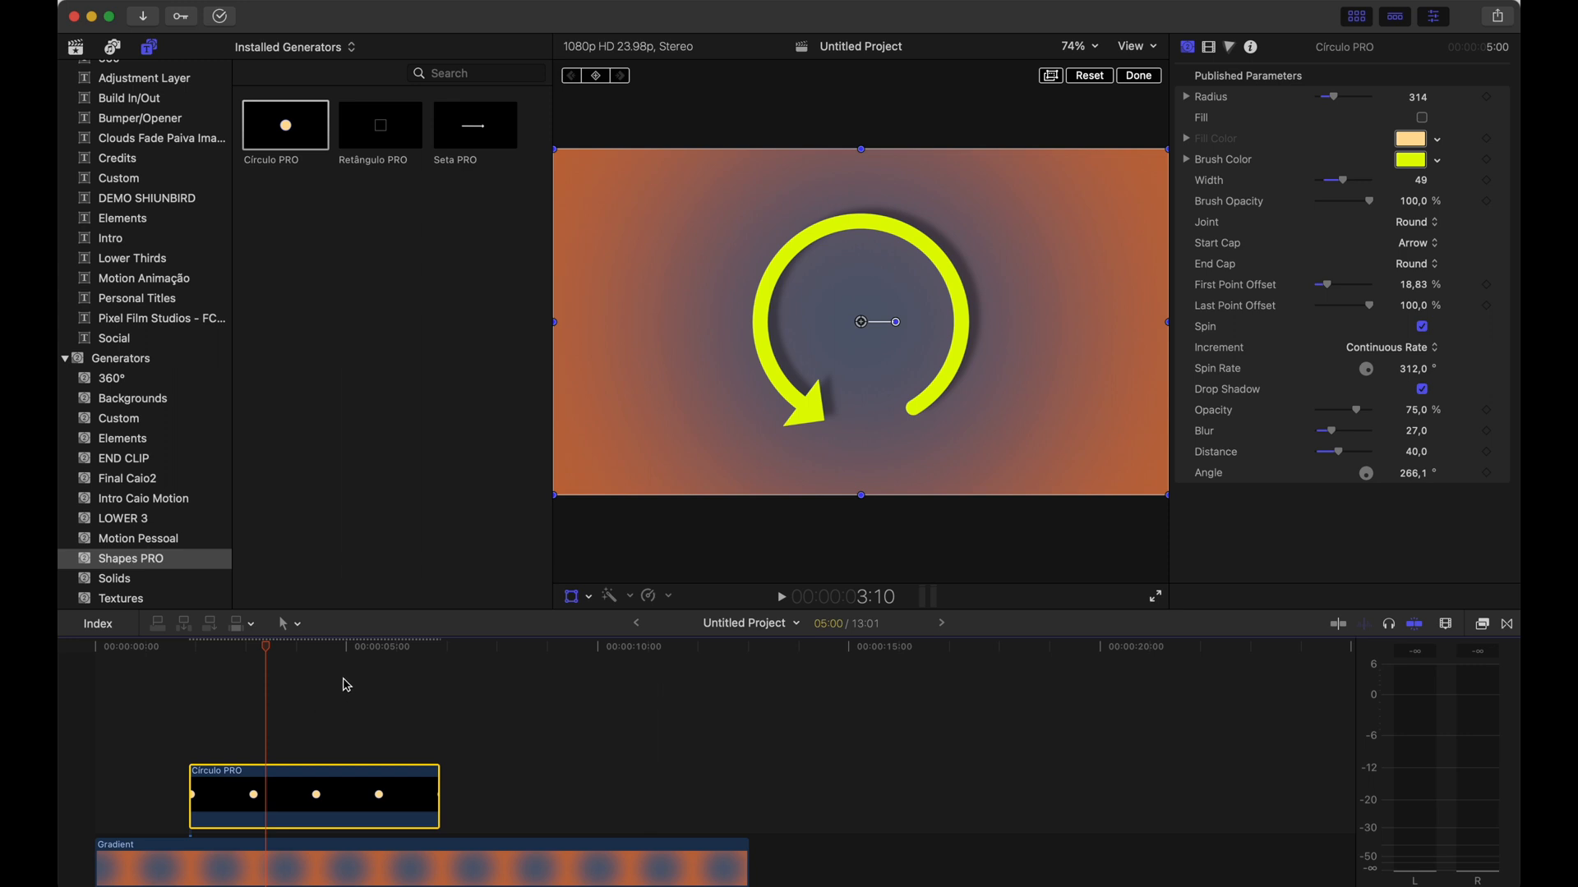
left_click(242, 646)
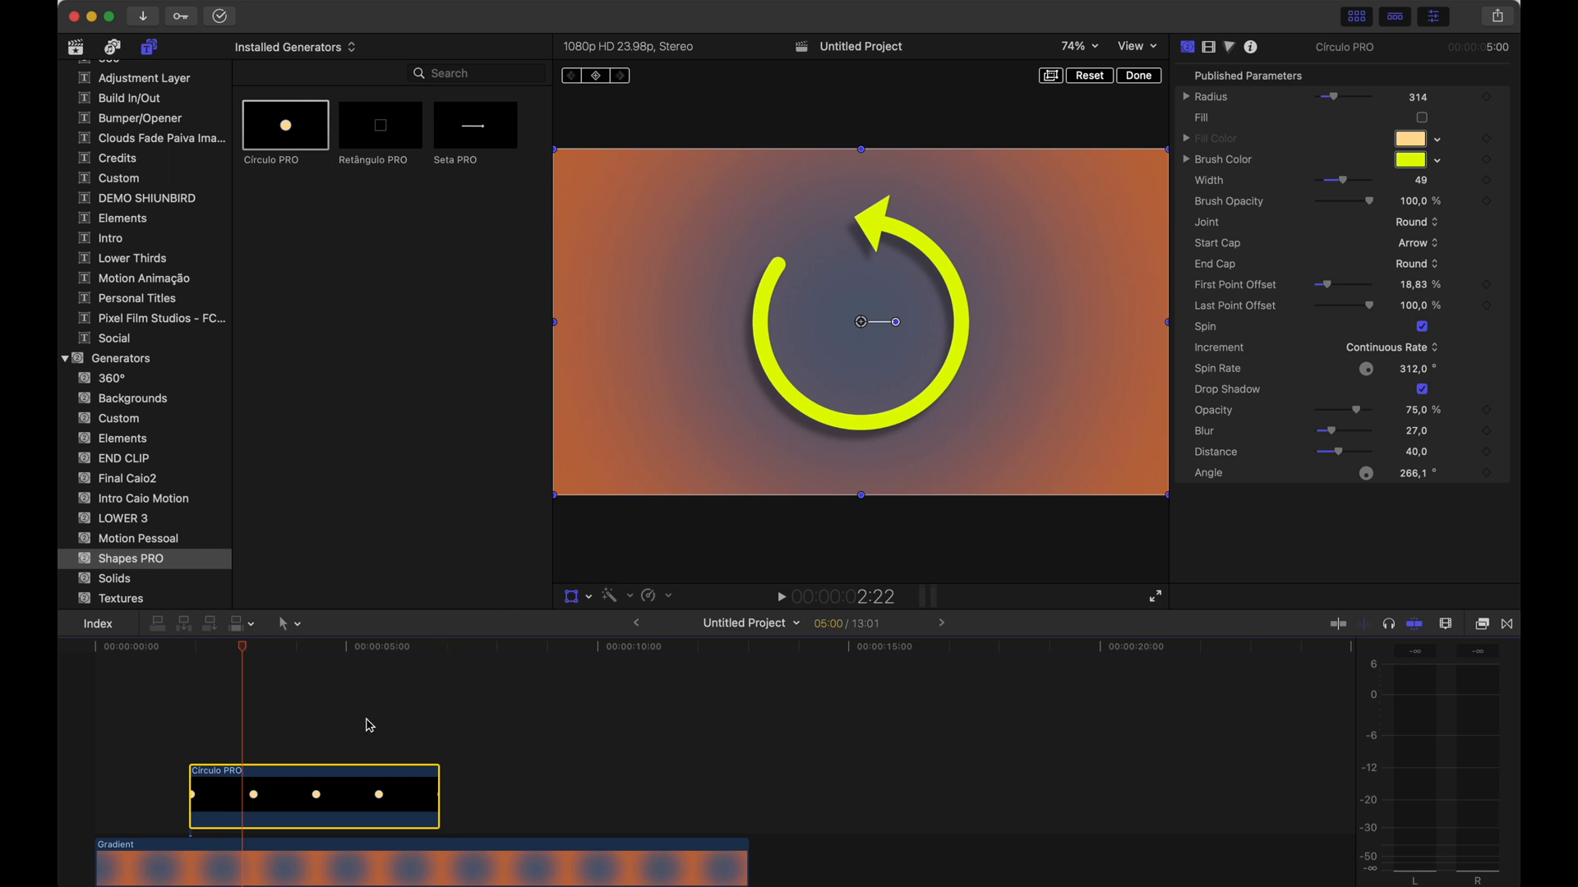
Replace the circle clip with the Retângulo PRO generator placed above the gradient
key("Delete")
left_click(355, 140)
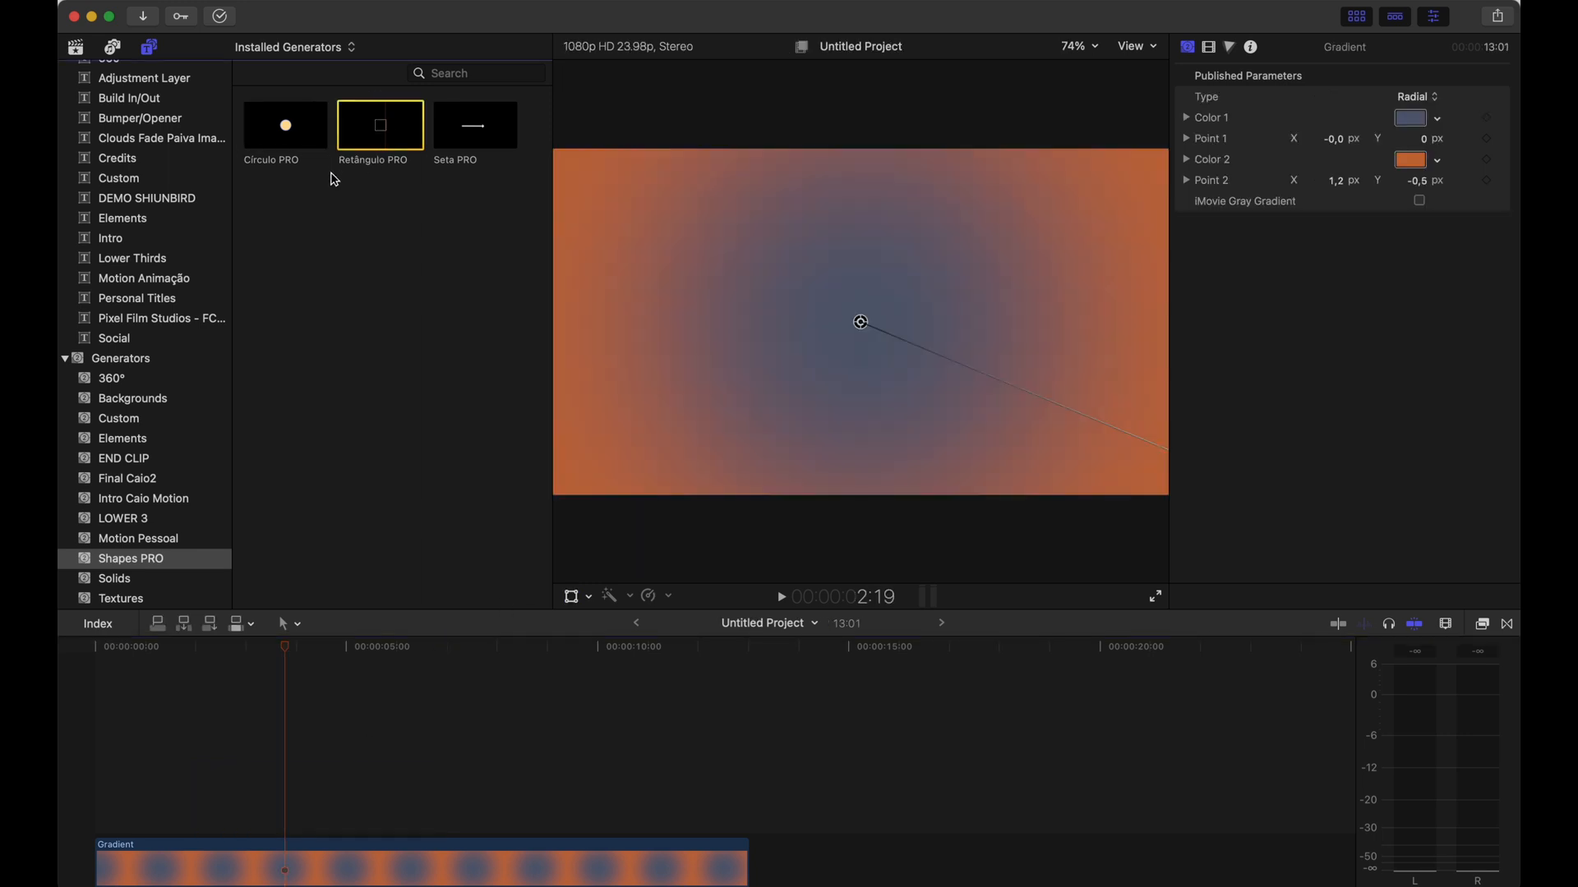
left_click_drag(381, 129, 250, 747)
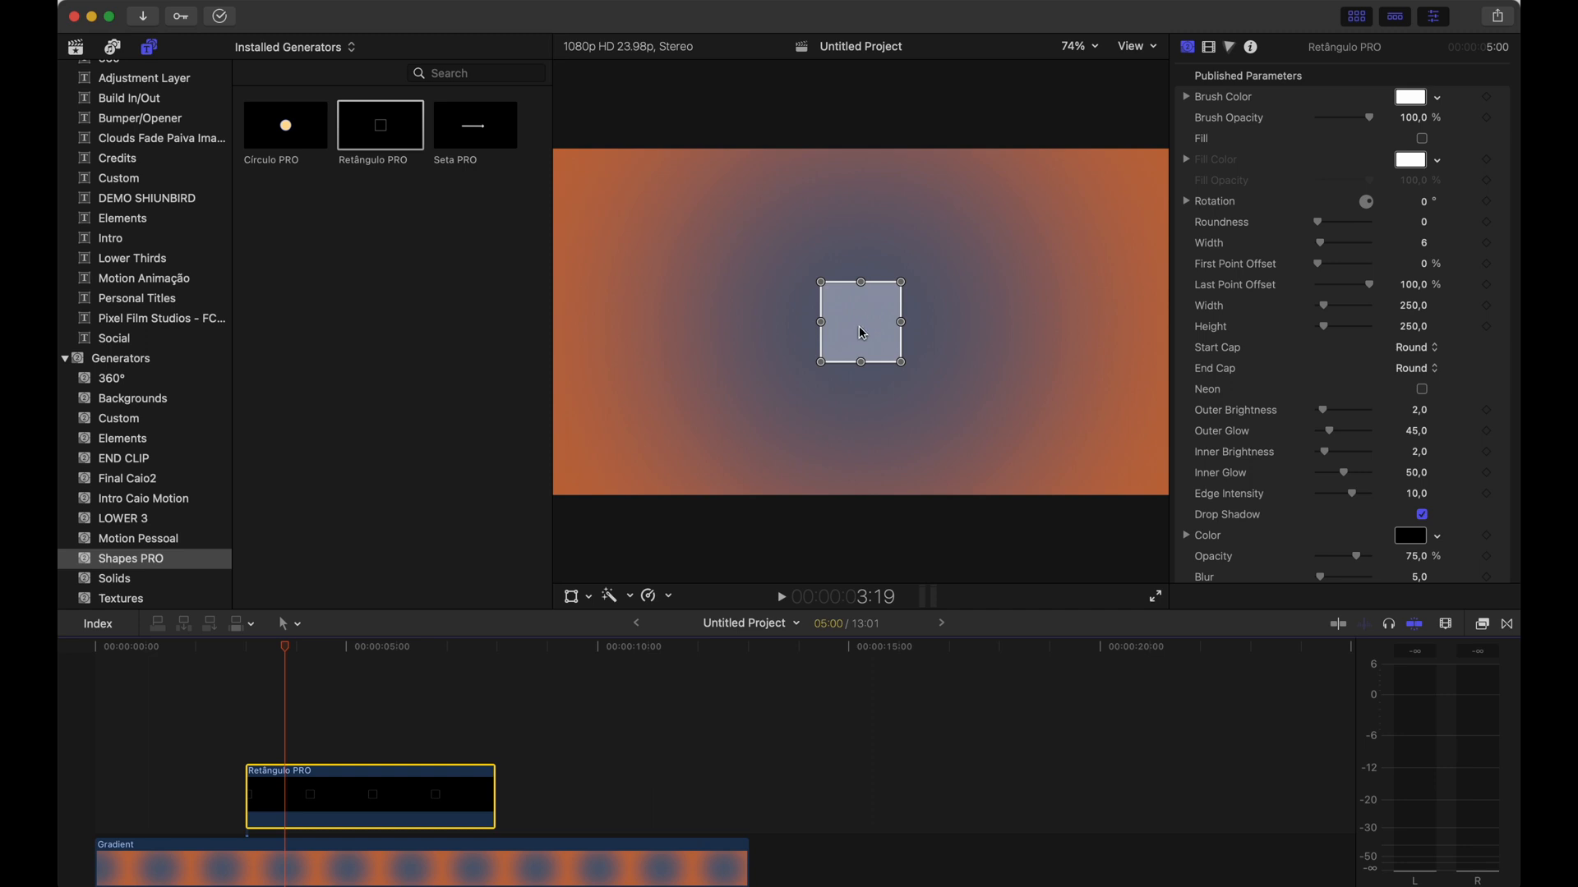
Resize the rectangle in the viewer to about 1090 wide by 593 high
mouse_move(858, 327)
left_mouse_down()
mouse_move(789, 313)
mouse_move(777, 262)
mouse_move(715, 328)
mouse_move(717, 420)
mouse_move(737, 331)
mouse_move(857, 326)
left_mouse_up()
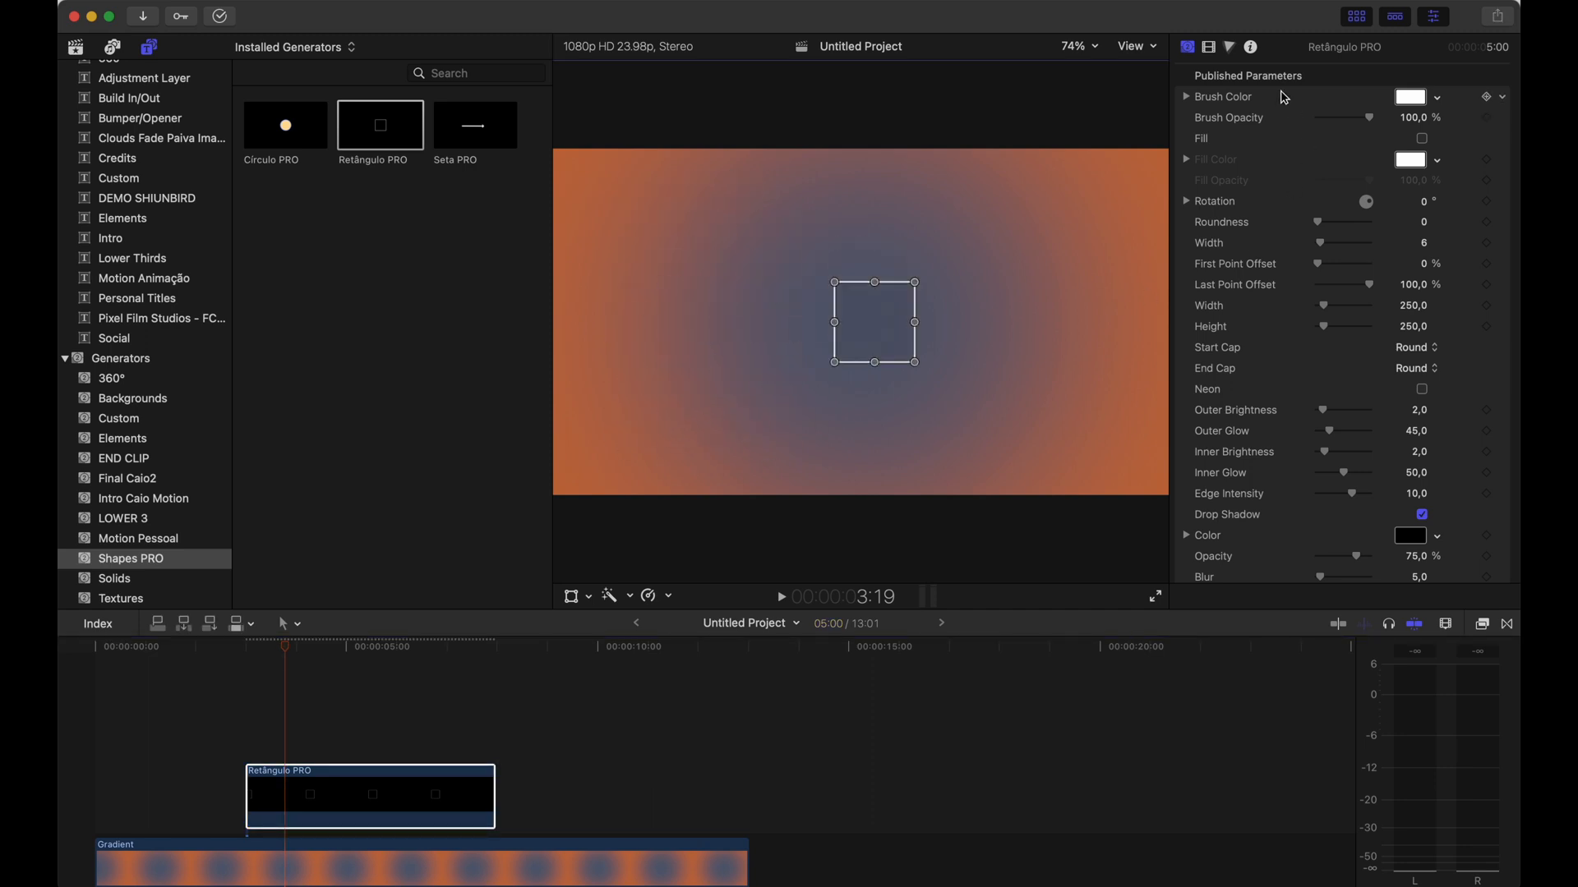
left_click(1209, 46)
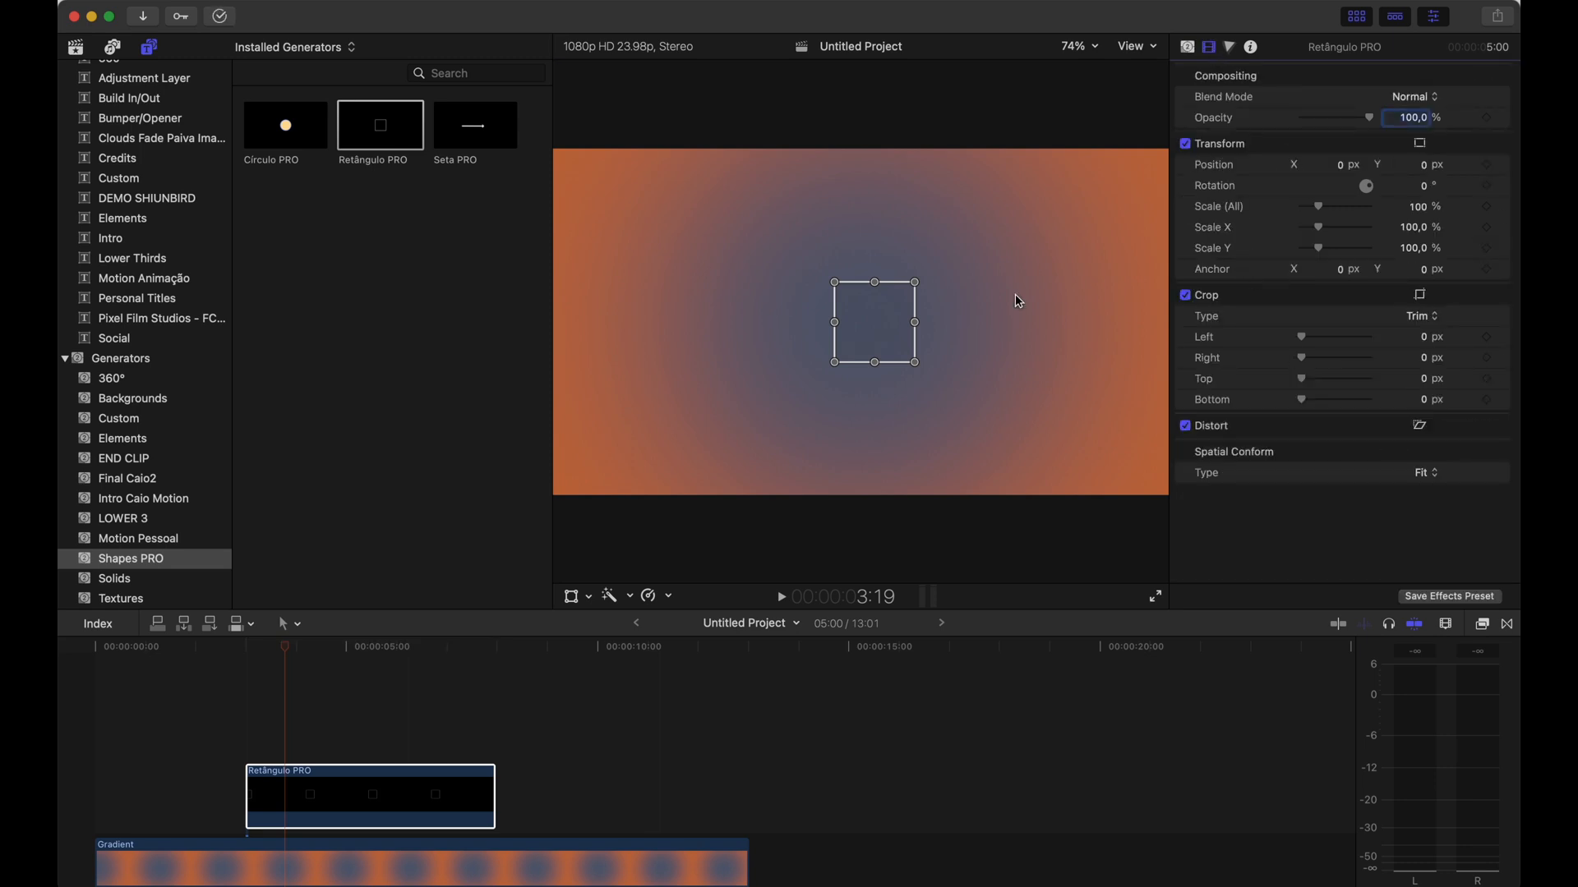
left_click(1187, 47)
left_click_drag(874, 318, 988, 265)
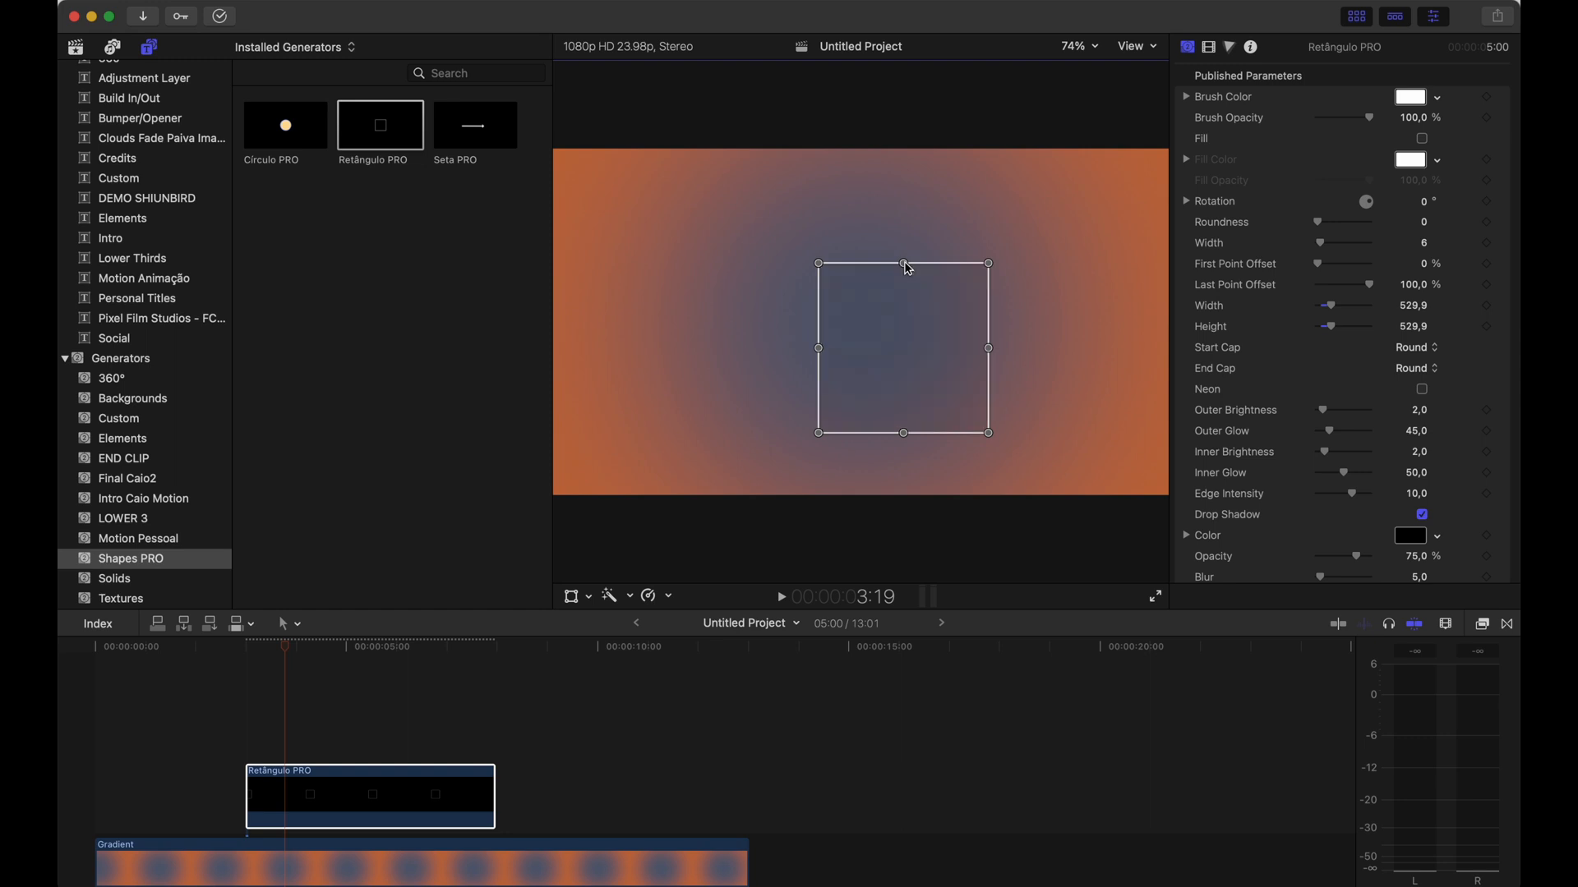
mouse_move(907, 263)
left_mouse_down()
mouse_move(908, 304)
mouse_move(907, 225)
mouse_move(905, 253)
left_mouse_up()
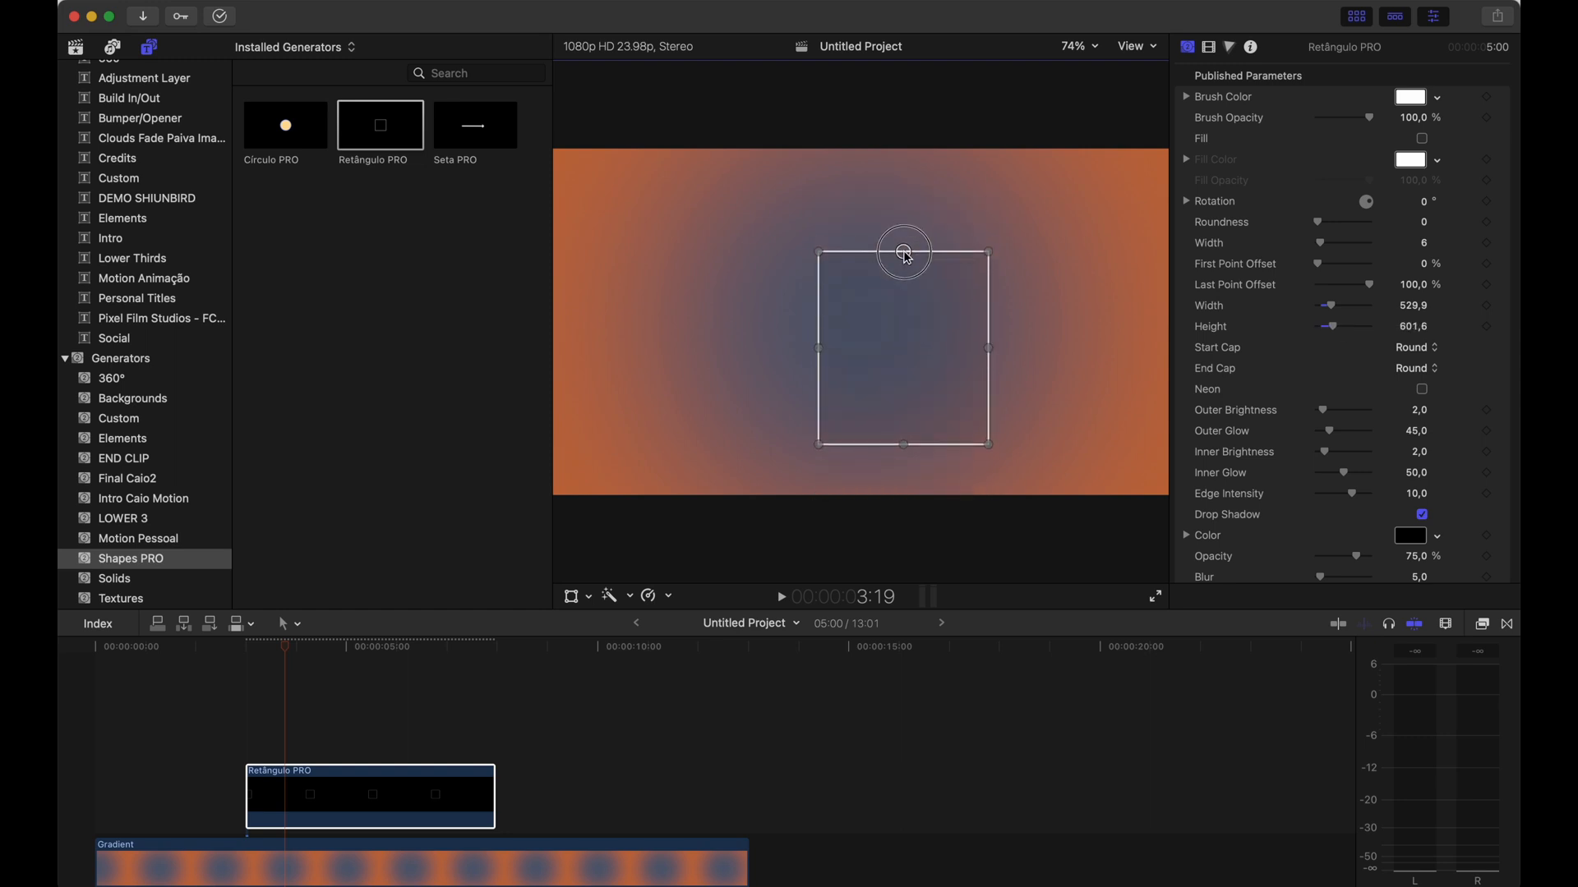
left_click_drag(819, 345, 730, 349)
left_click_drag(943, 318, 903, 307)
scroll(1368, 329, "down", 2)
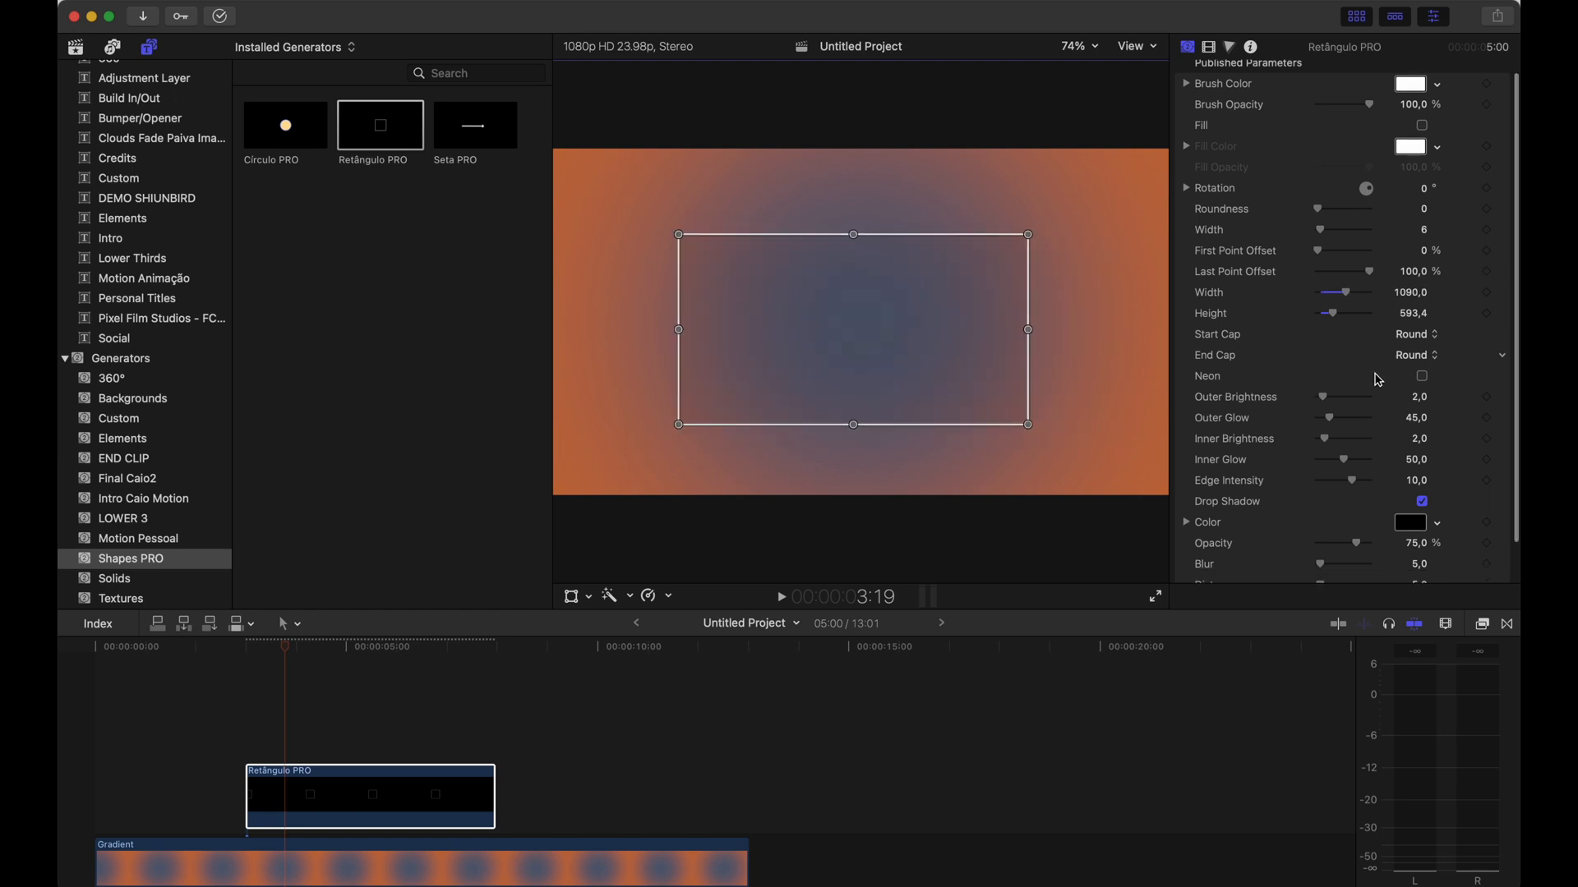
scroll(1376, 370, "up", 2)
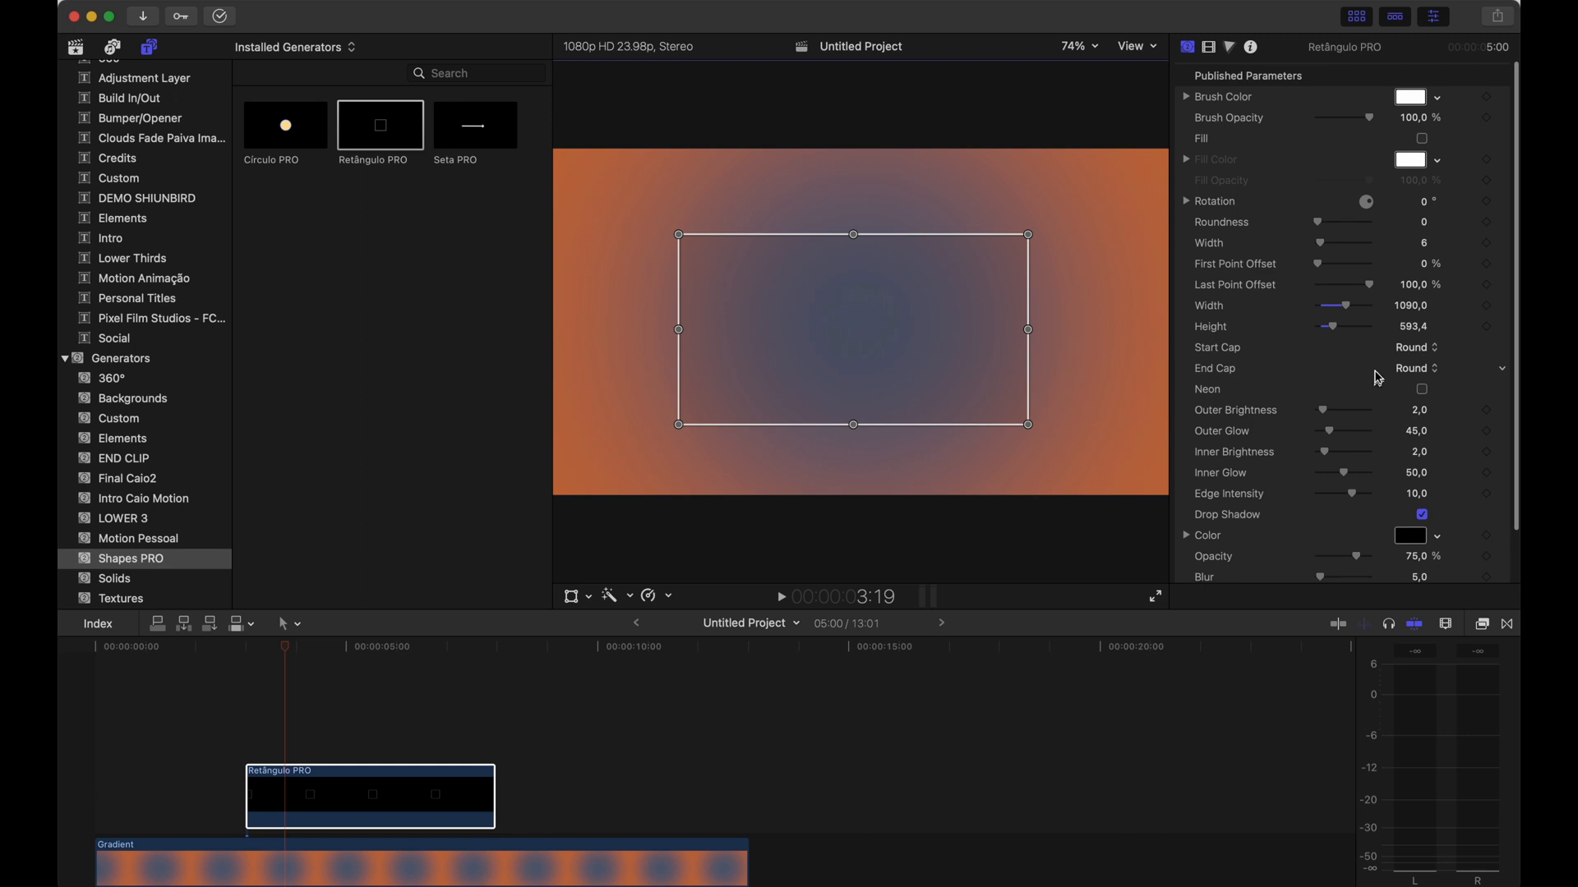
Set the rectangle's brush width to 36 and enable Fill
left_click_drag(1321, 245, 1339, 248)
scroll(1337, 246, "up", 2)
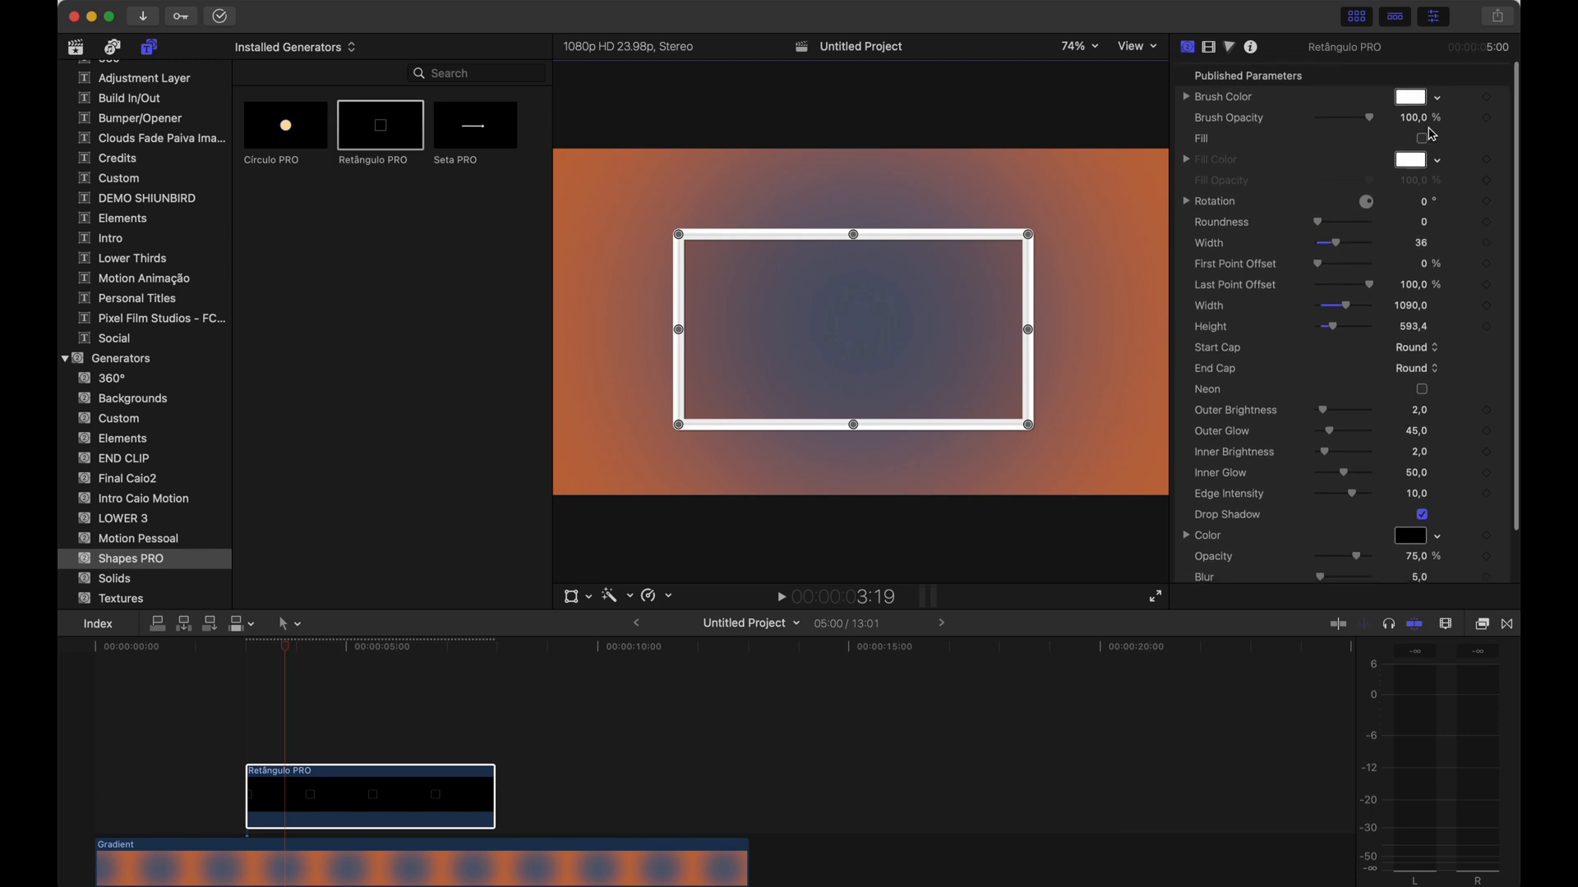
left_click(1421, 138)
Set the brush colour to magenta and the fill colour to light blue
left_click(1410, 97)
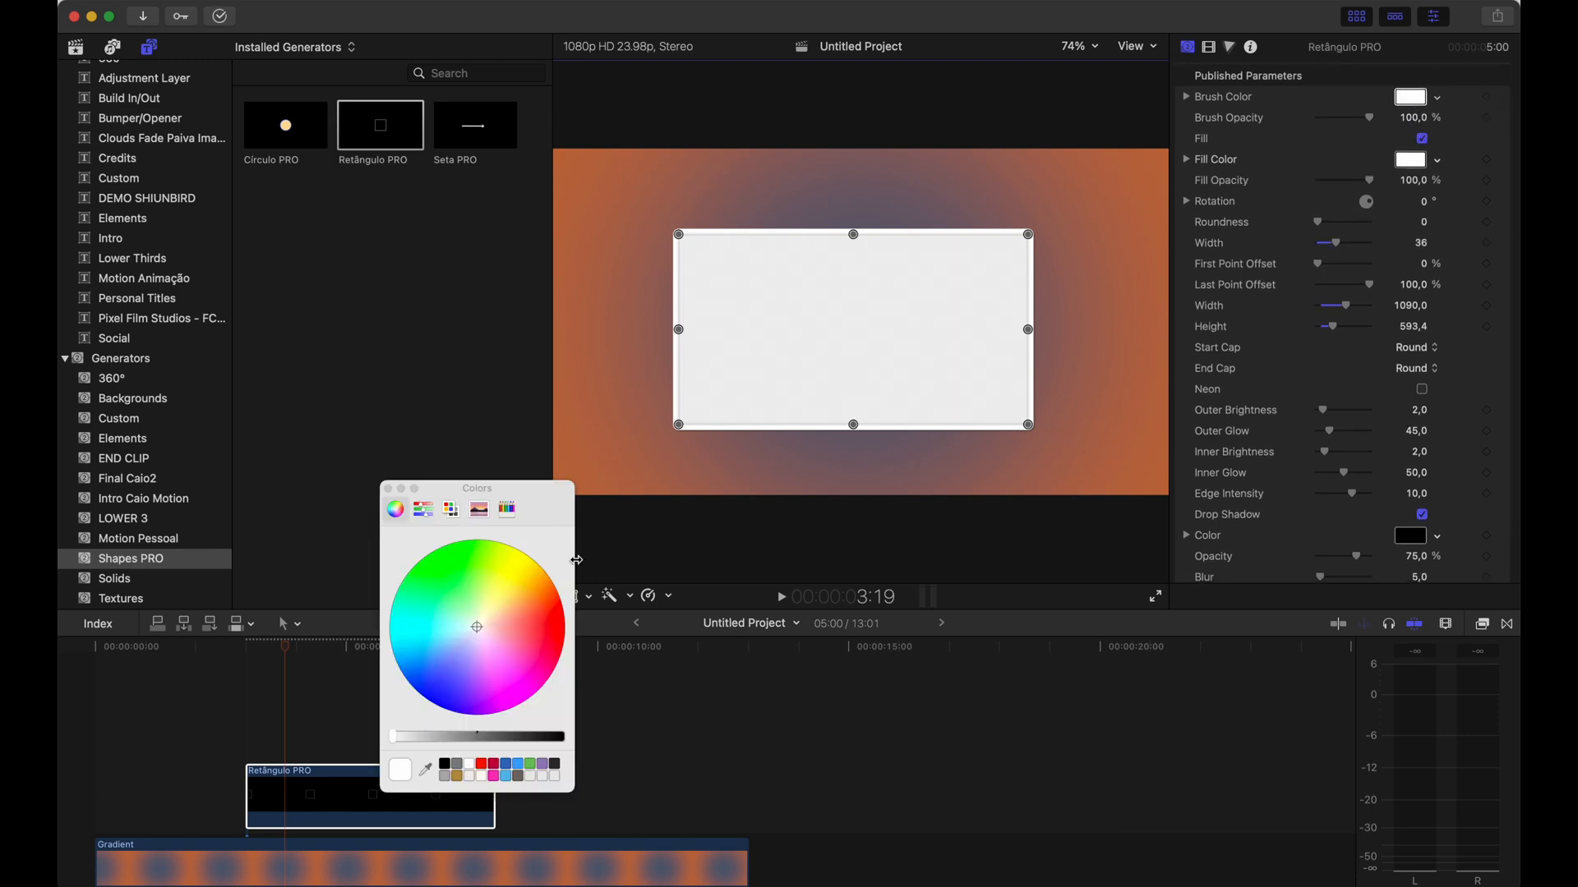
left_click(526, 659)
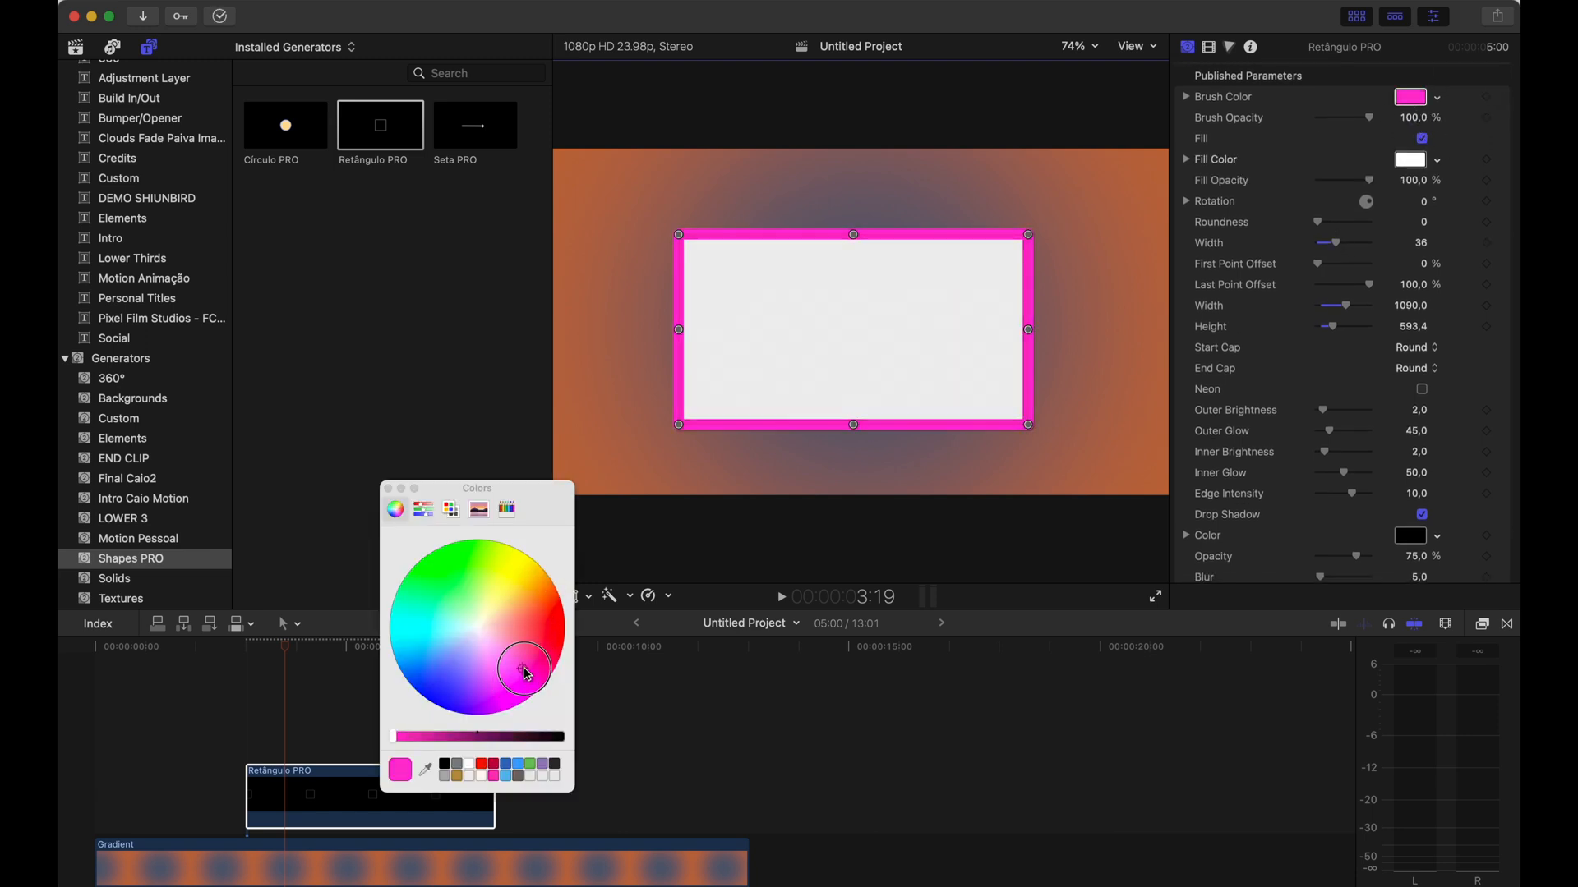
left_click(1410, 160)
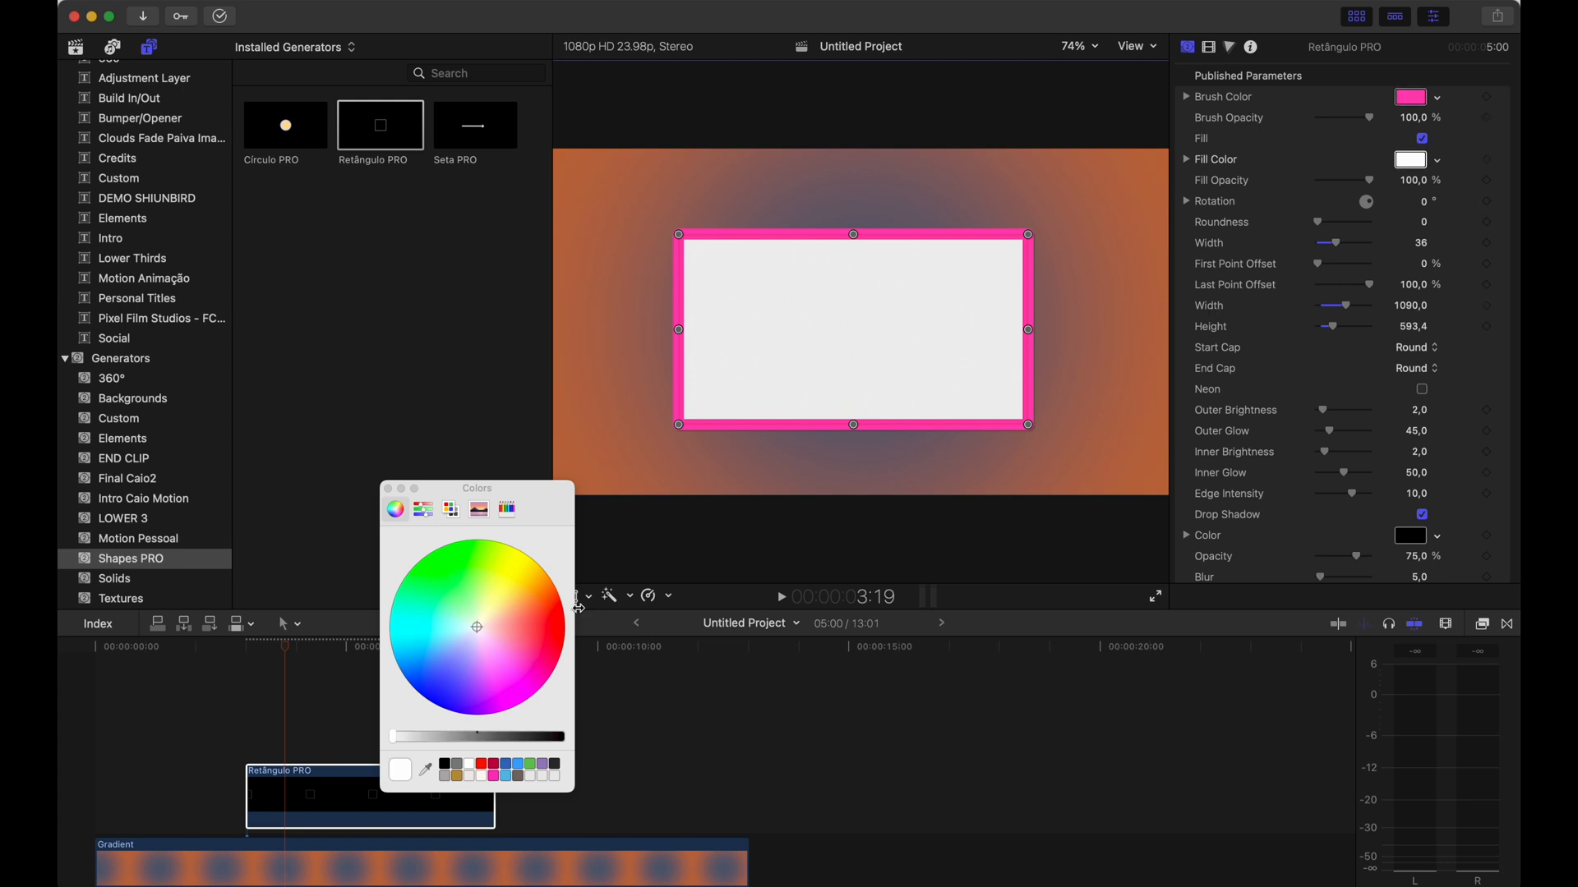
left_click_drag(465, 626, 456, 658)
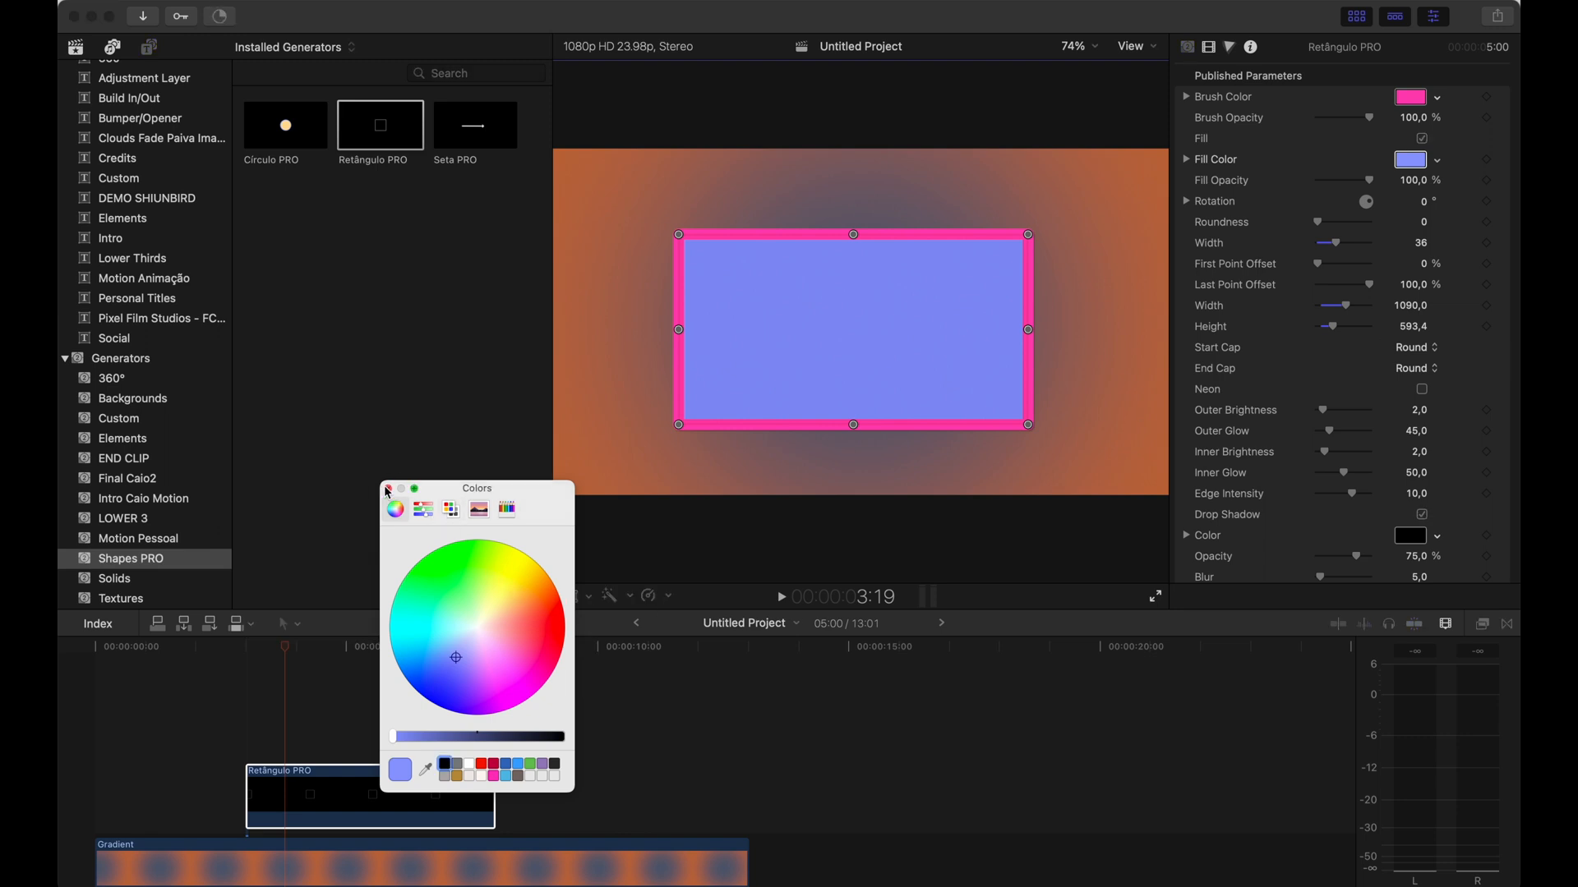
left_click(388, 488)
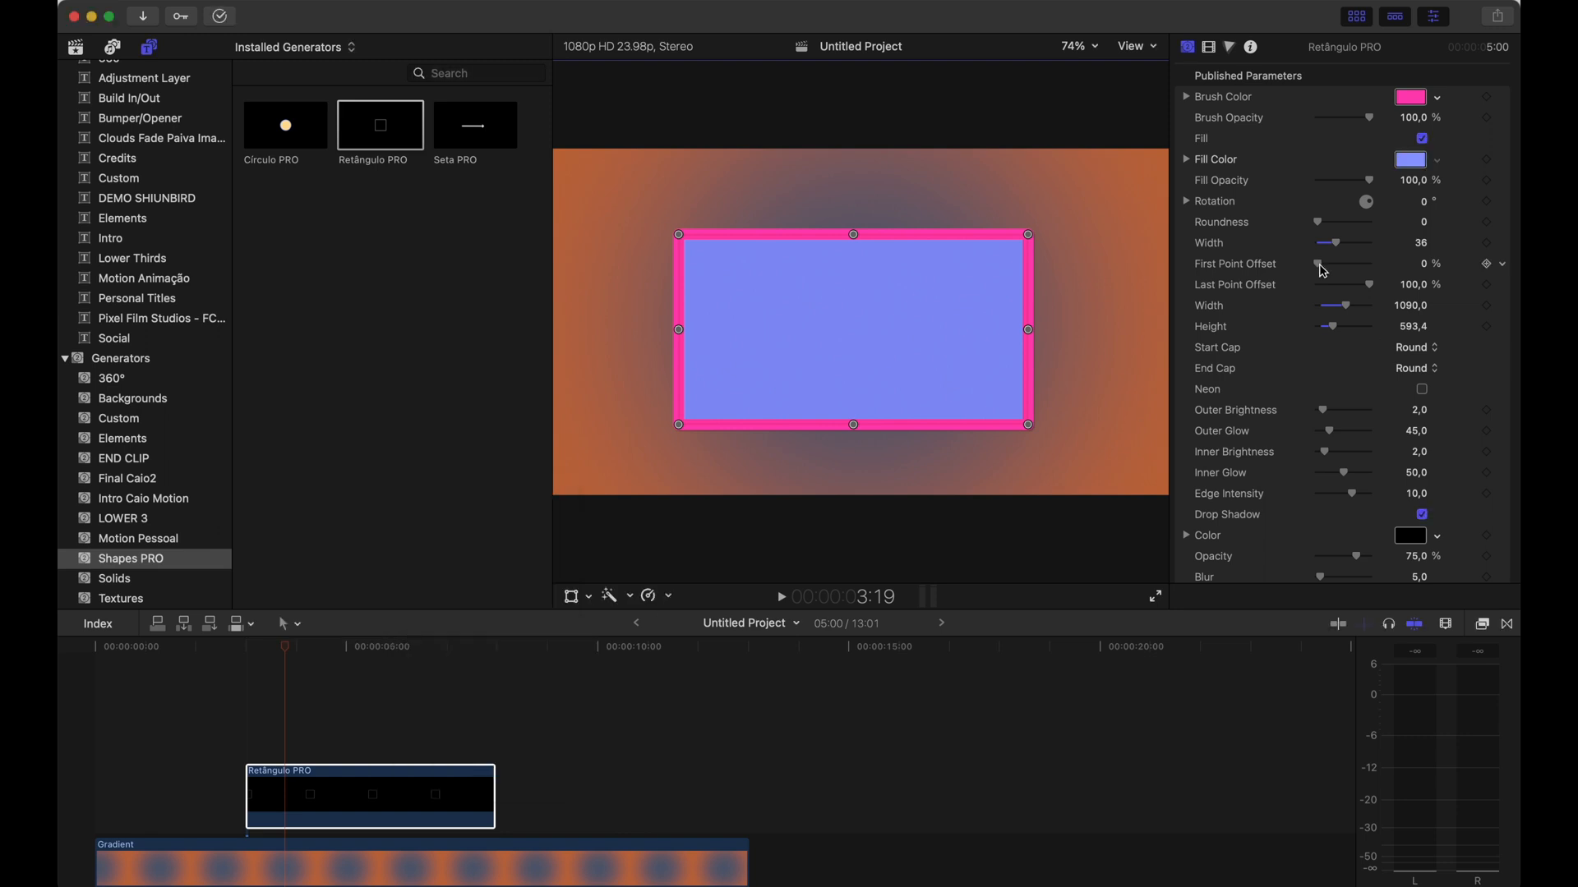
Set First Point Offset to 35.52% and Last Point Offset to 90.02%
left_click_drag(1323, 271, 1369, 290)
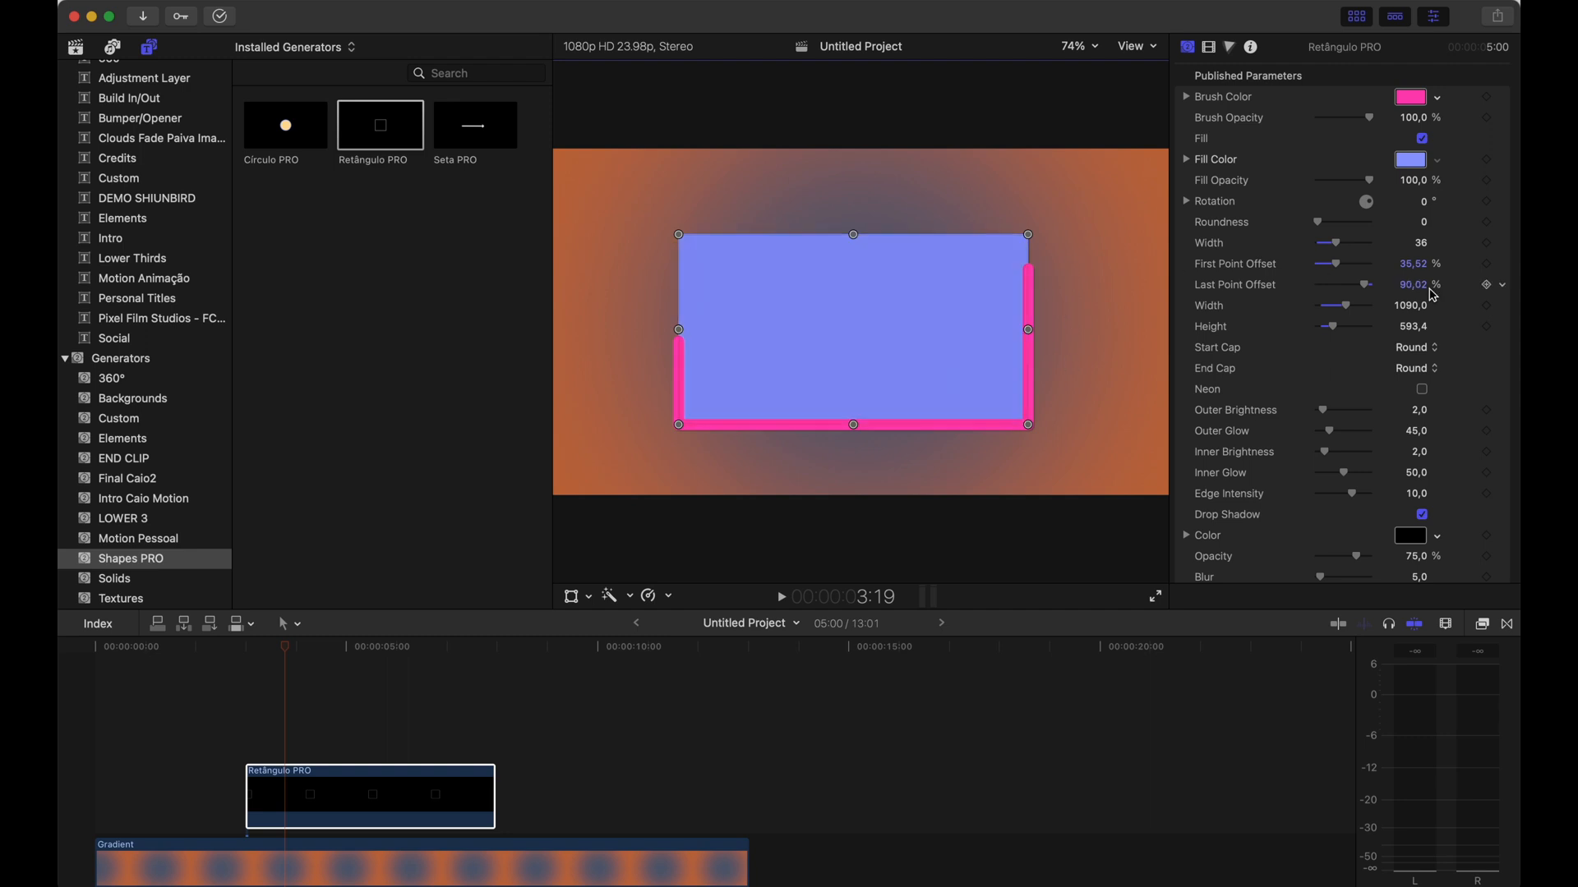
mouse_move(1364, 120)
left_mouse_down()
mouse_move(1324, 117)
mouse_move(1387, 121)
left_mouse_up()
left_click_drag(1370, 181, 1407, 183)
Set the rectangle's Start Cap to Arrow
left_click(1420, 353)
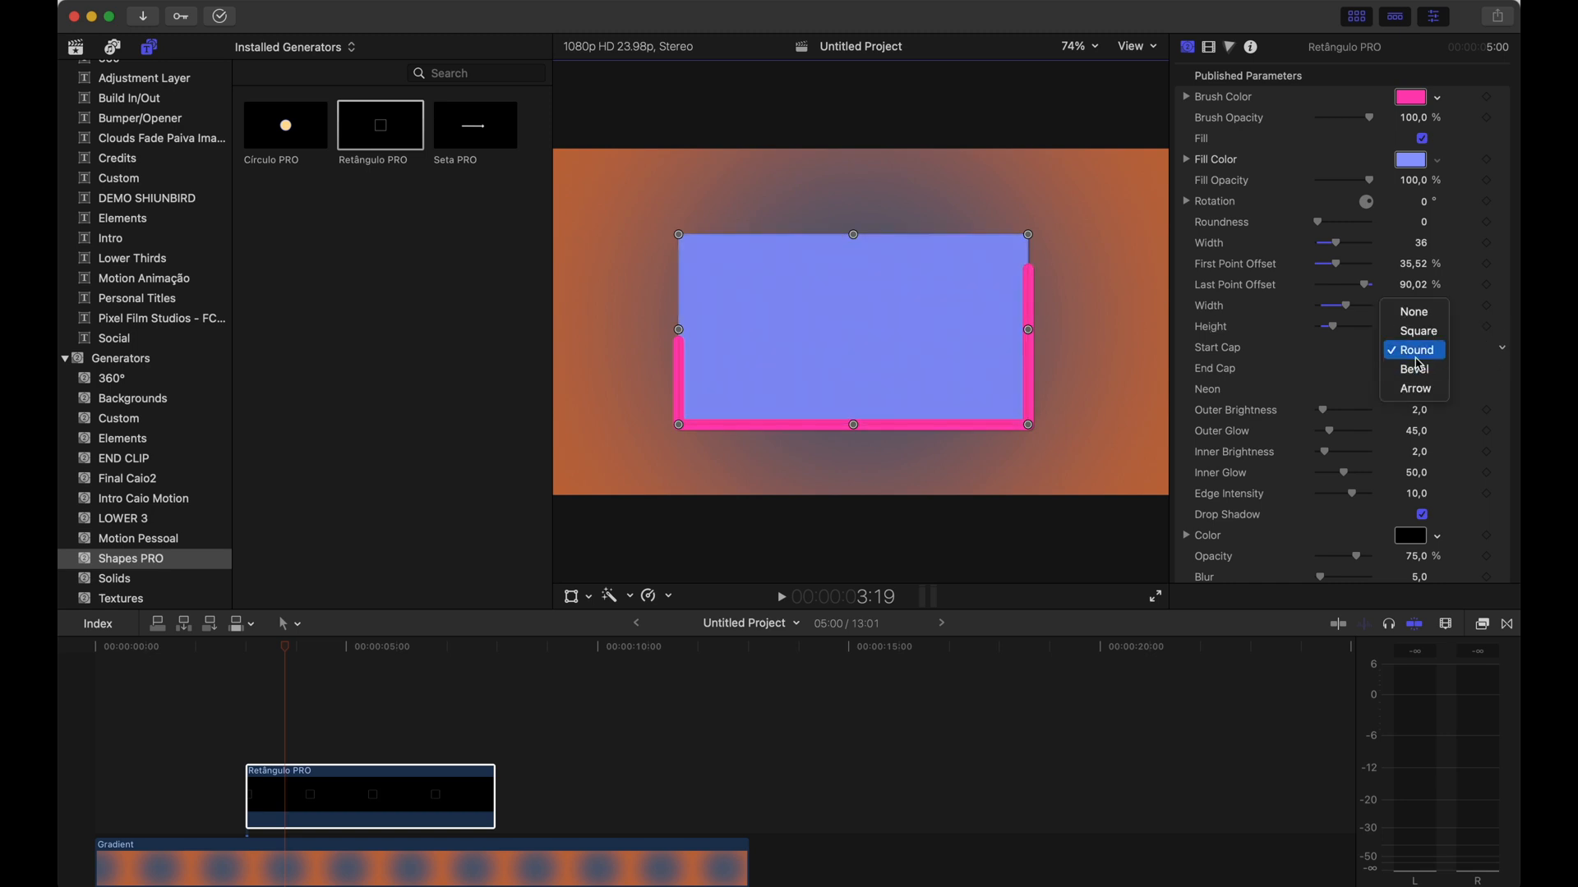
left_click(1420, 383)
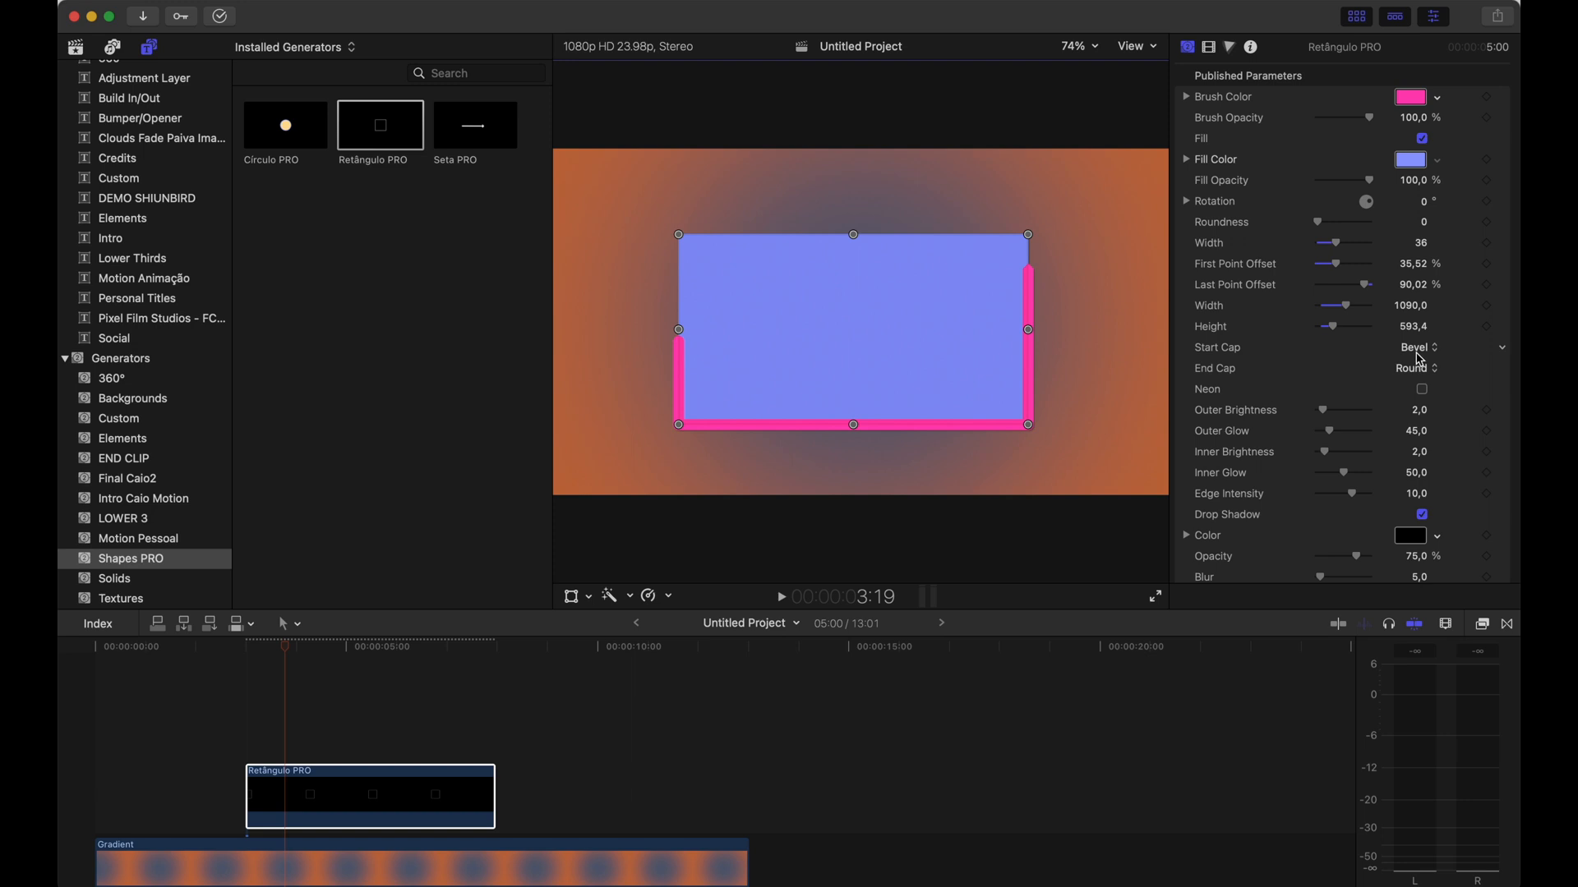
left_click(1420, 359)
left_click(1420, 370)
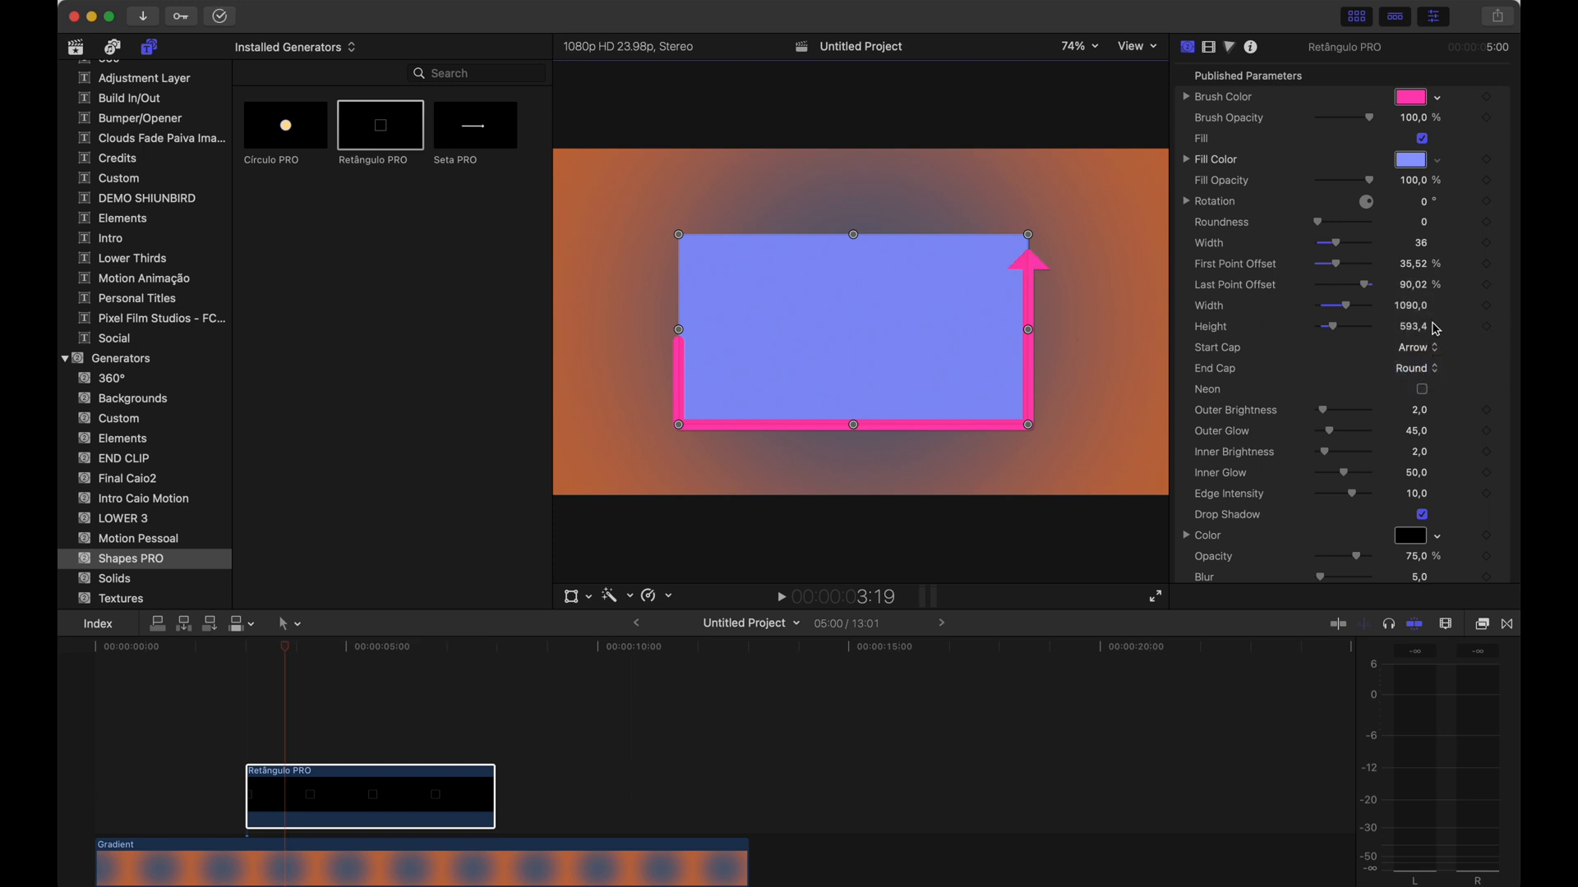
Disable Fill and enable Neon with Outer Brightness 6, Outer Glow 77, Inner Brightness 4, Inner Glow 36
left_click(1421, 138)
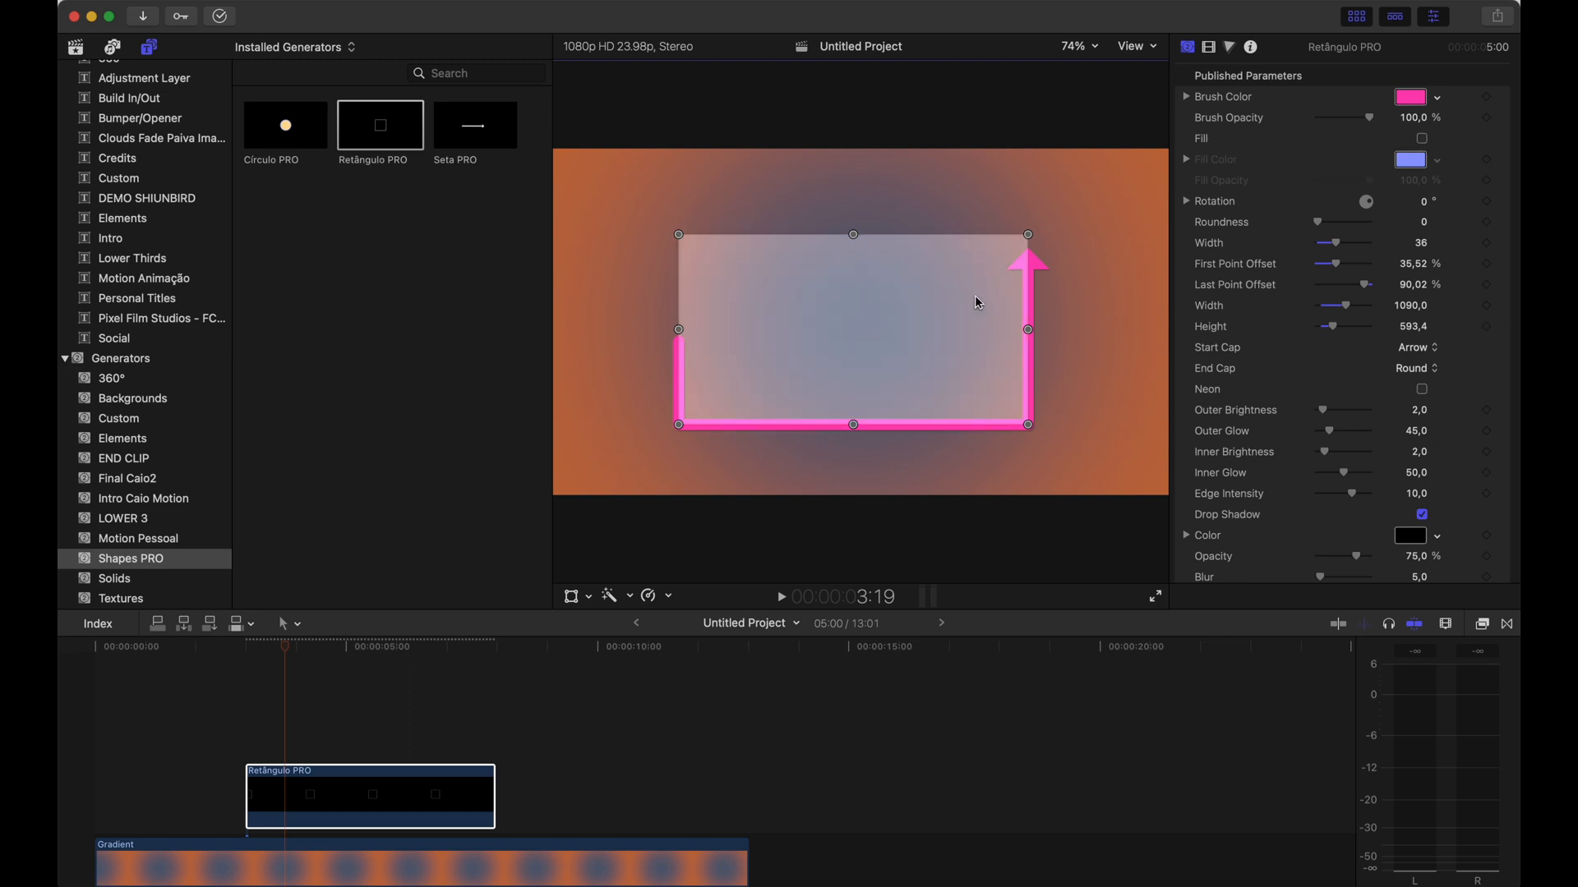
left_click(1421, 389)
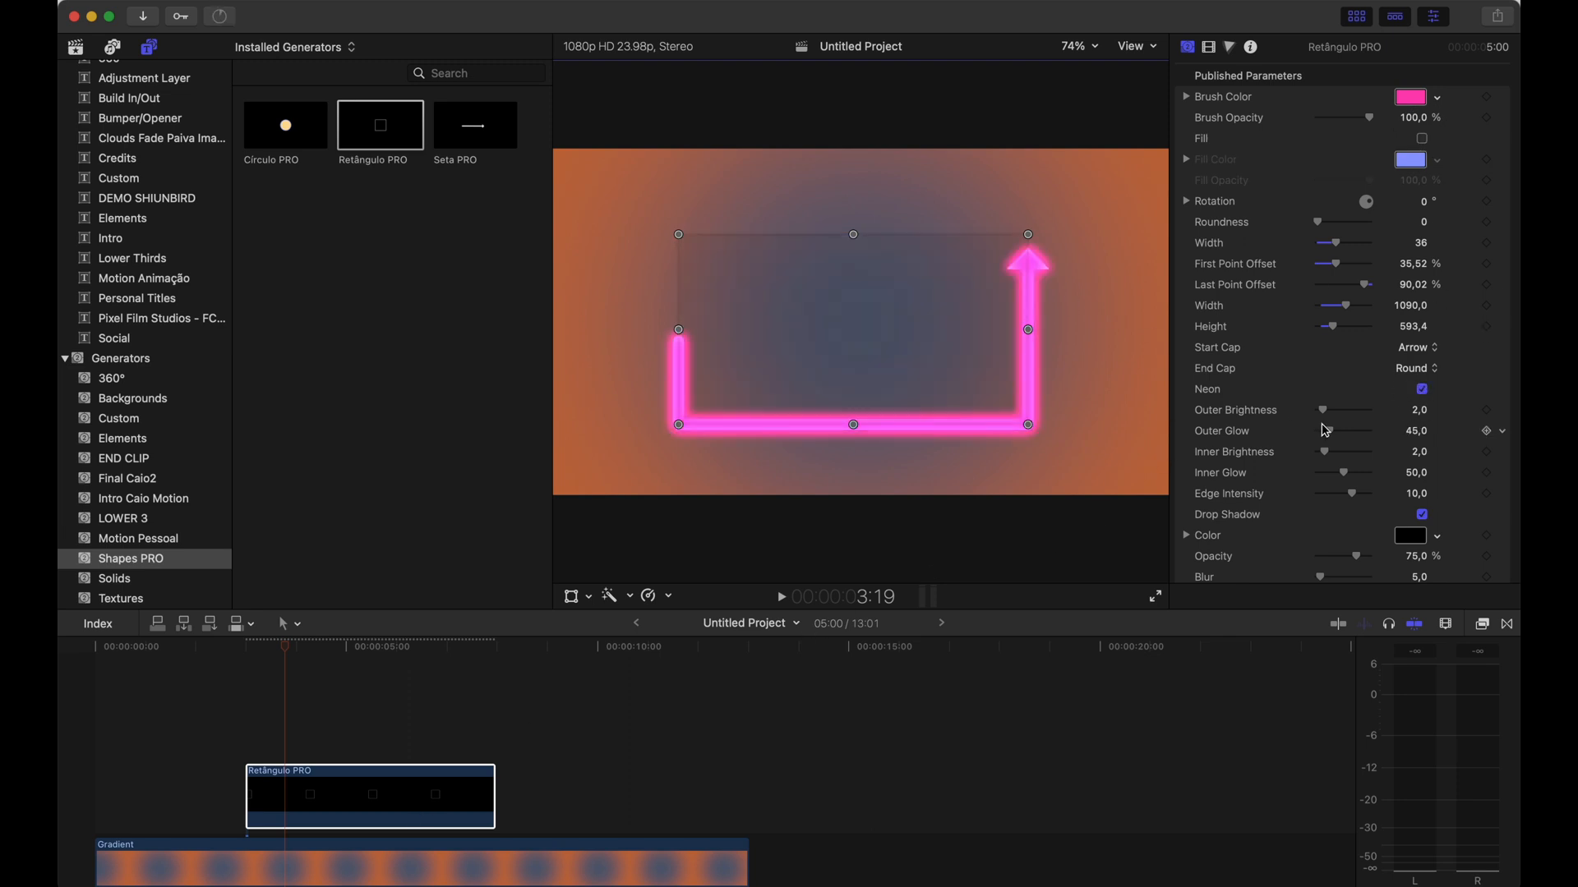
mouse_move(1322, 411)
left_mouse_down()
mouse_move(1337, 415)
mouse_move(1340, 475)
left_mouse_up()
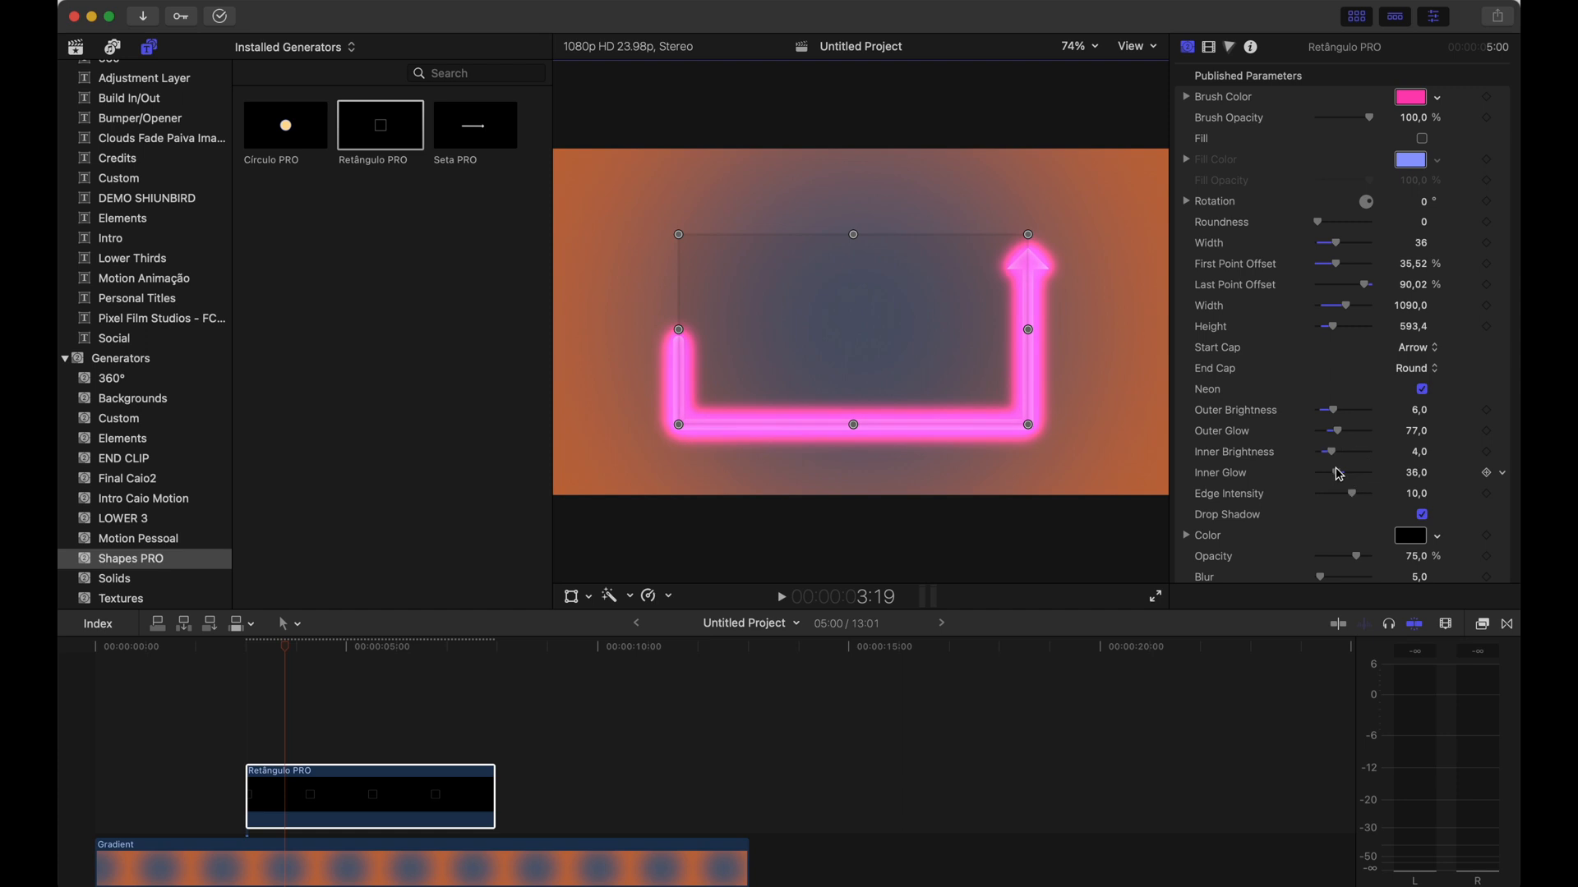
Play back the neon rectangle arrow animation over the gradient
key("ctrl+Tab")
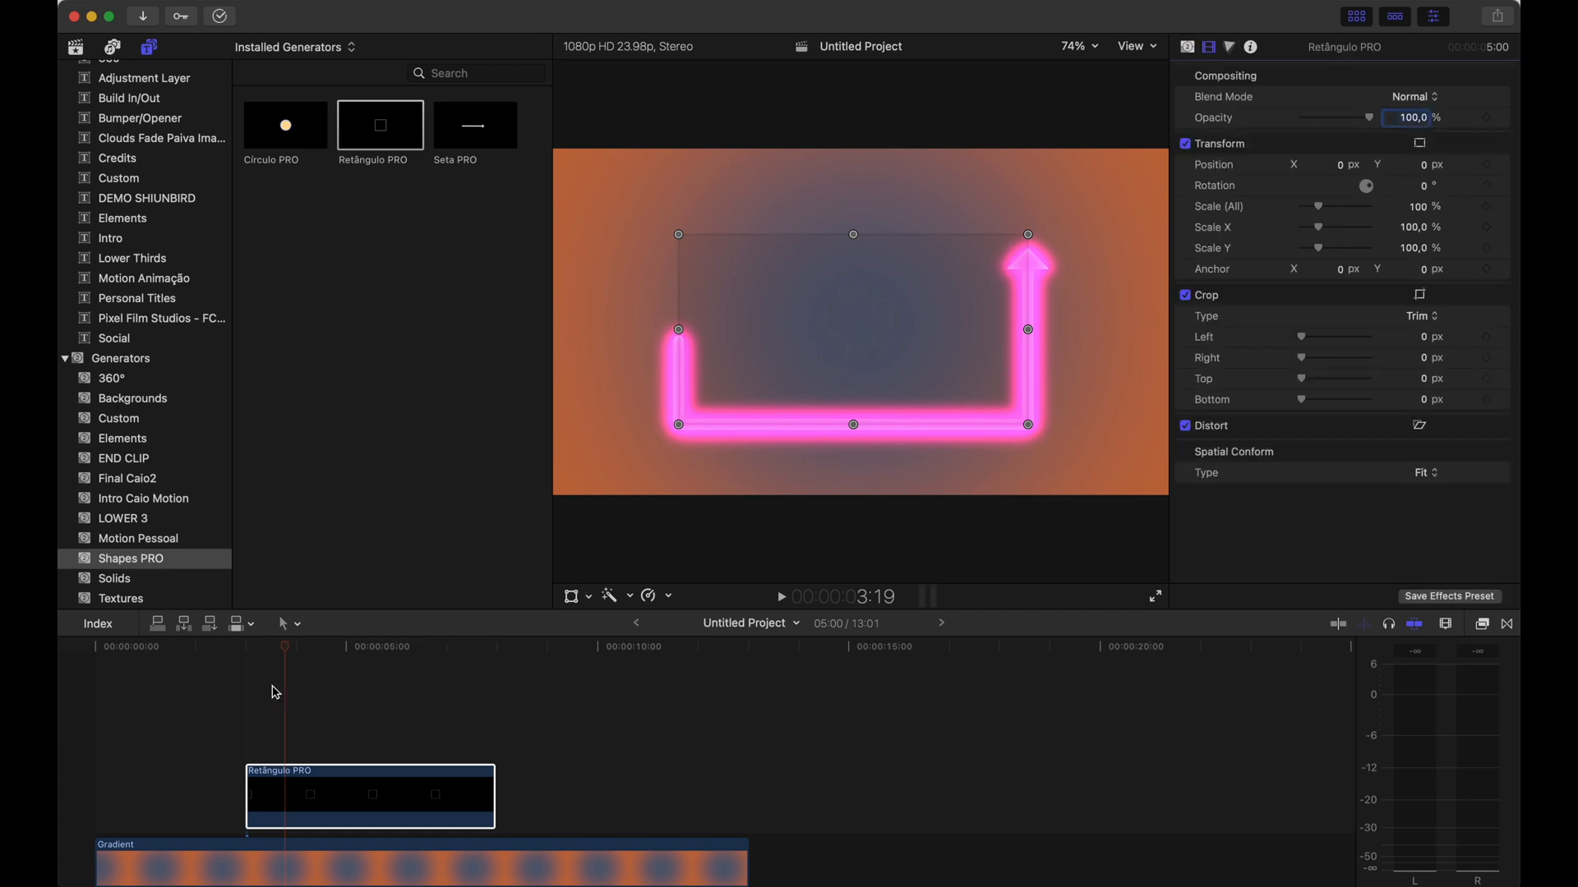
left_click(259, 687)
left_click(202, 684)
key("space")
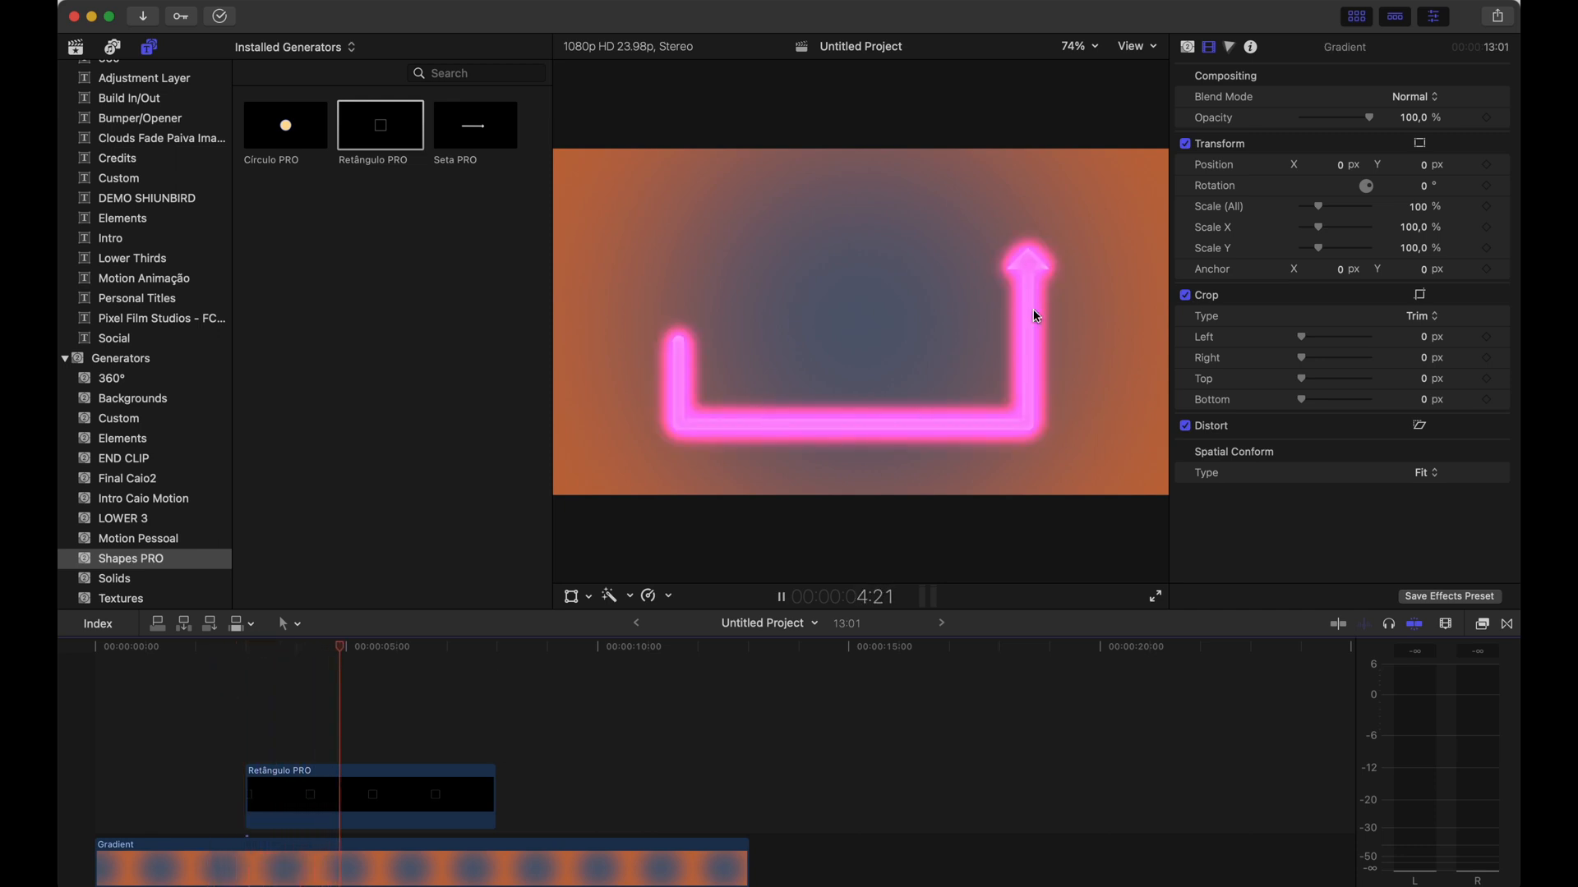
left_click(1019, 423)
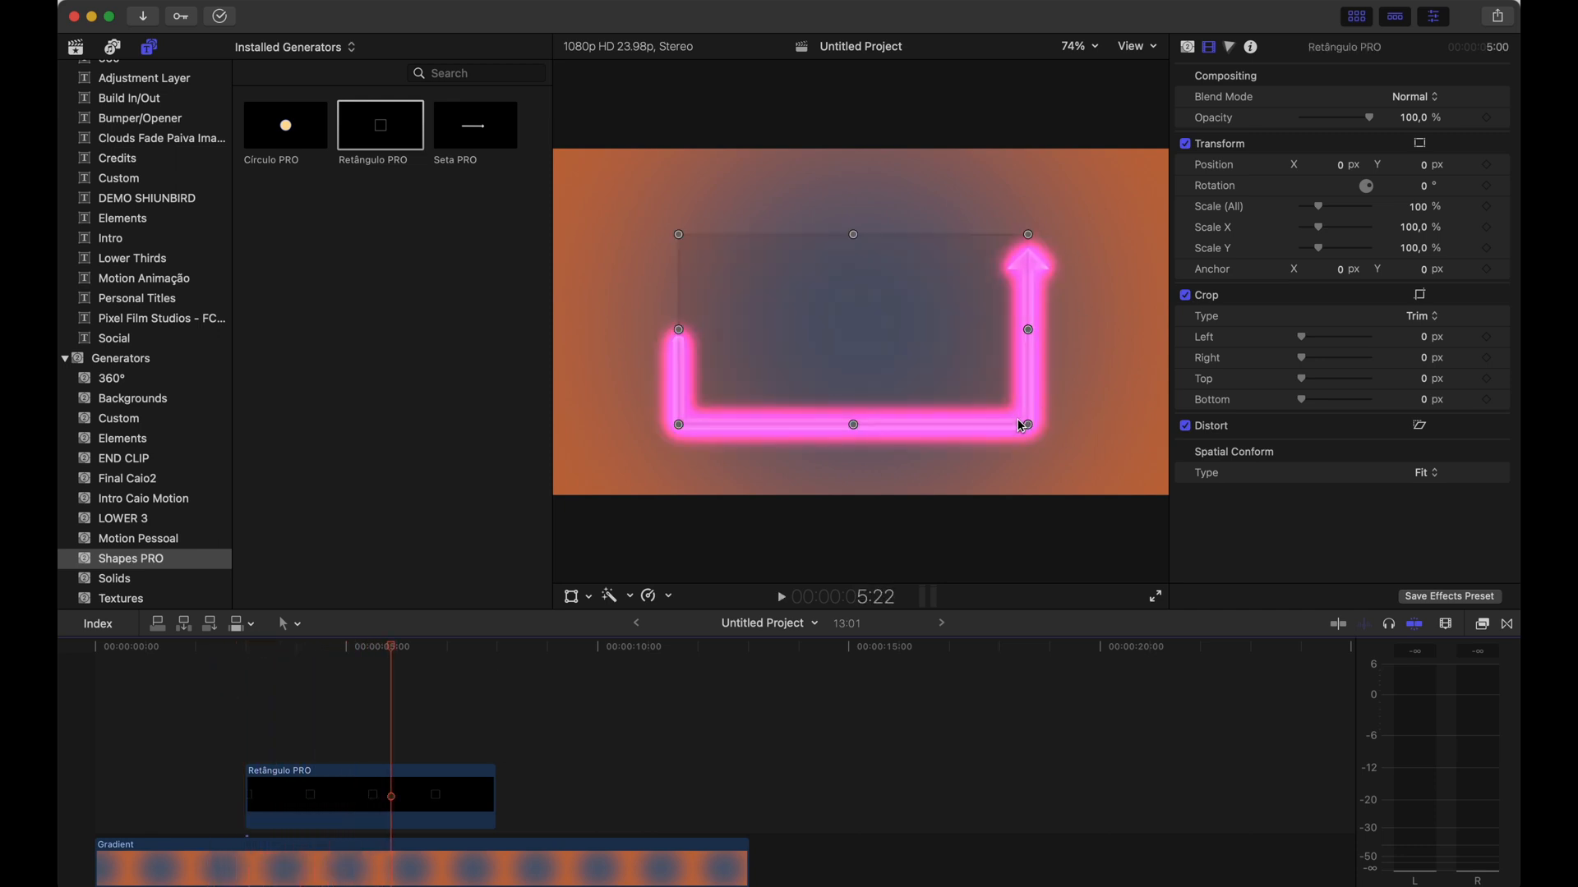
Delete the rectangle arrow clip from the timeline
left_click(380, 784)
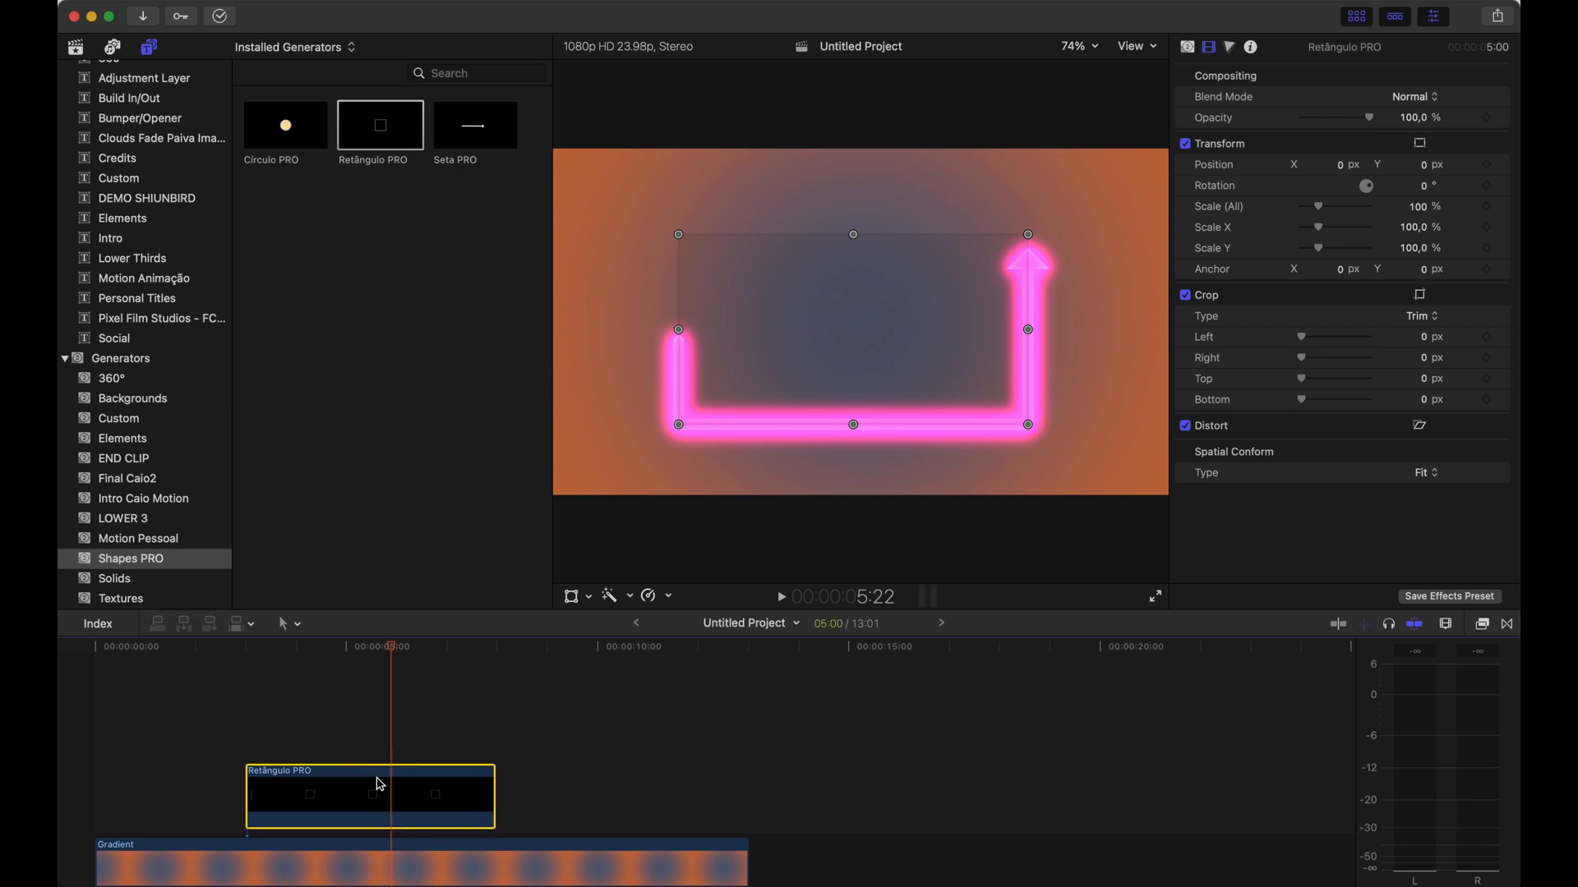
key("Delete")
left_click(253, 662)
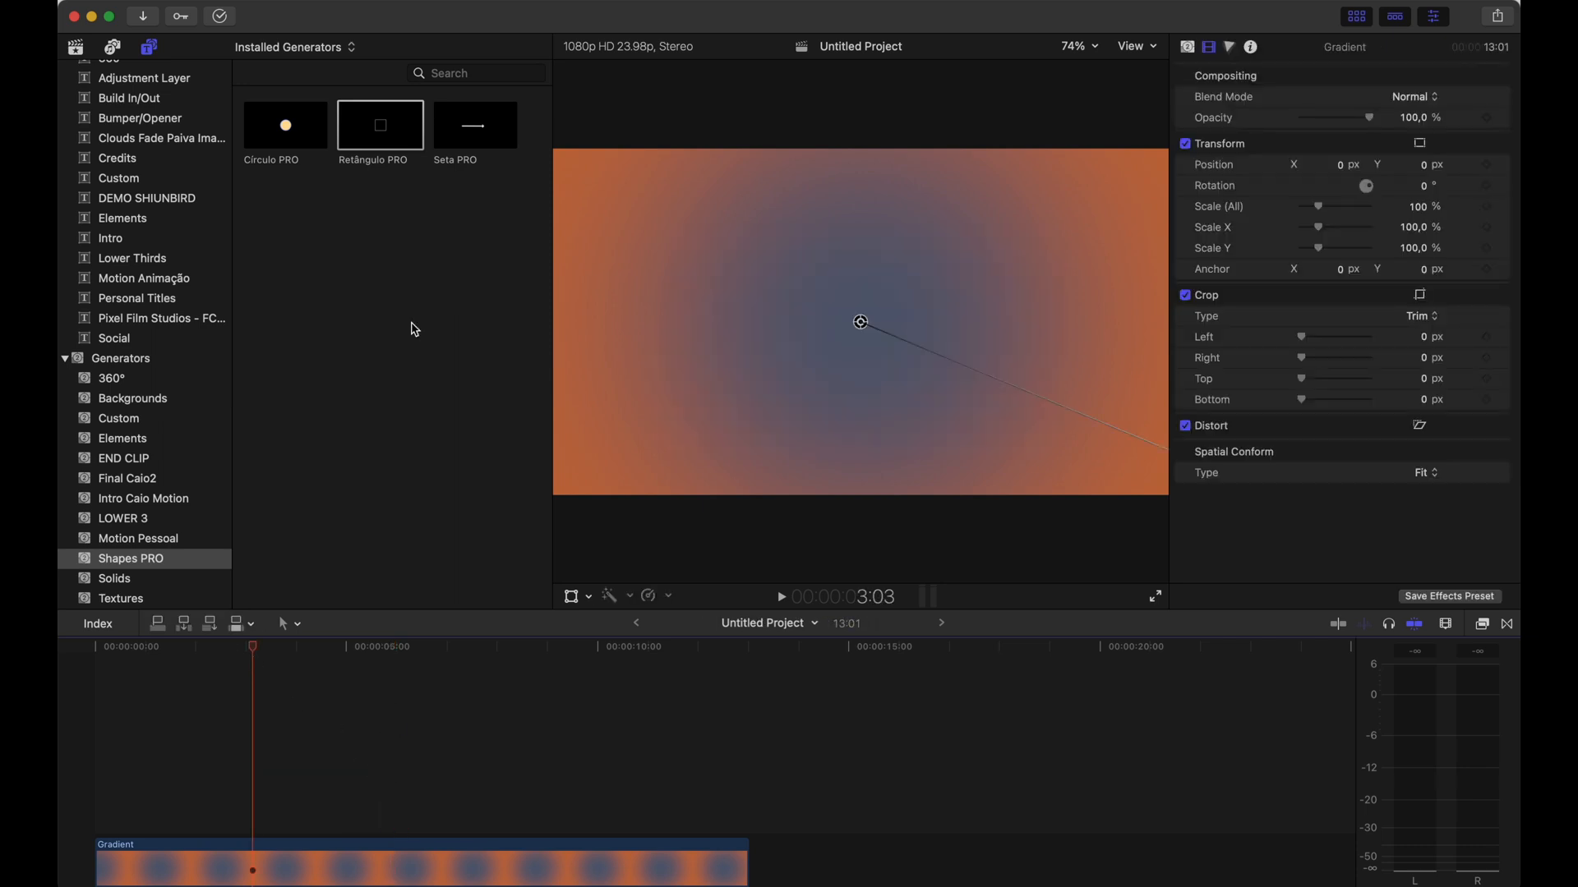
Add the Seta PRO generator above the gradient and drag its endpoints into a diagonal from lower left to upper right
left_click_drag(488, 141, 264, 749)
left_click(295, 655)
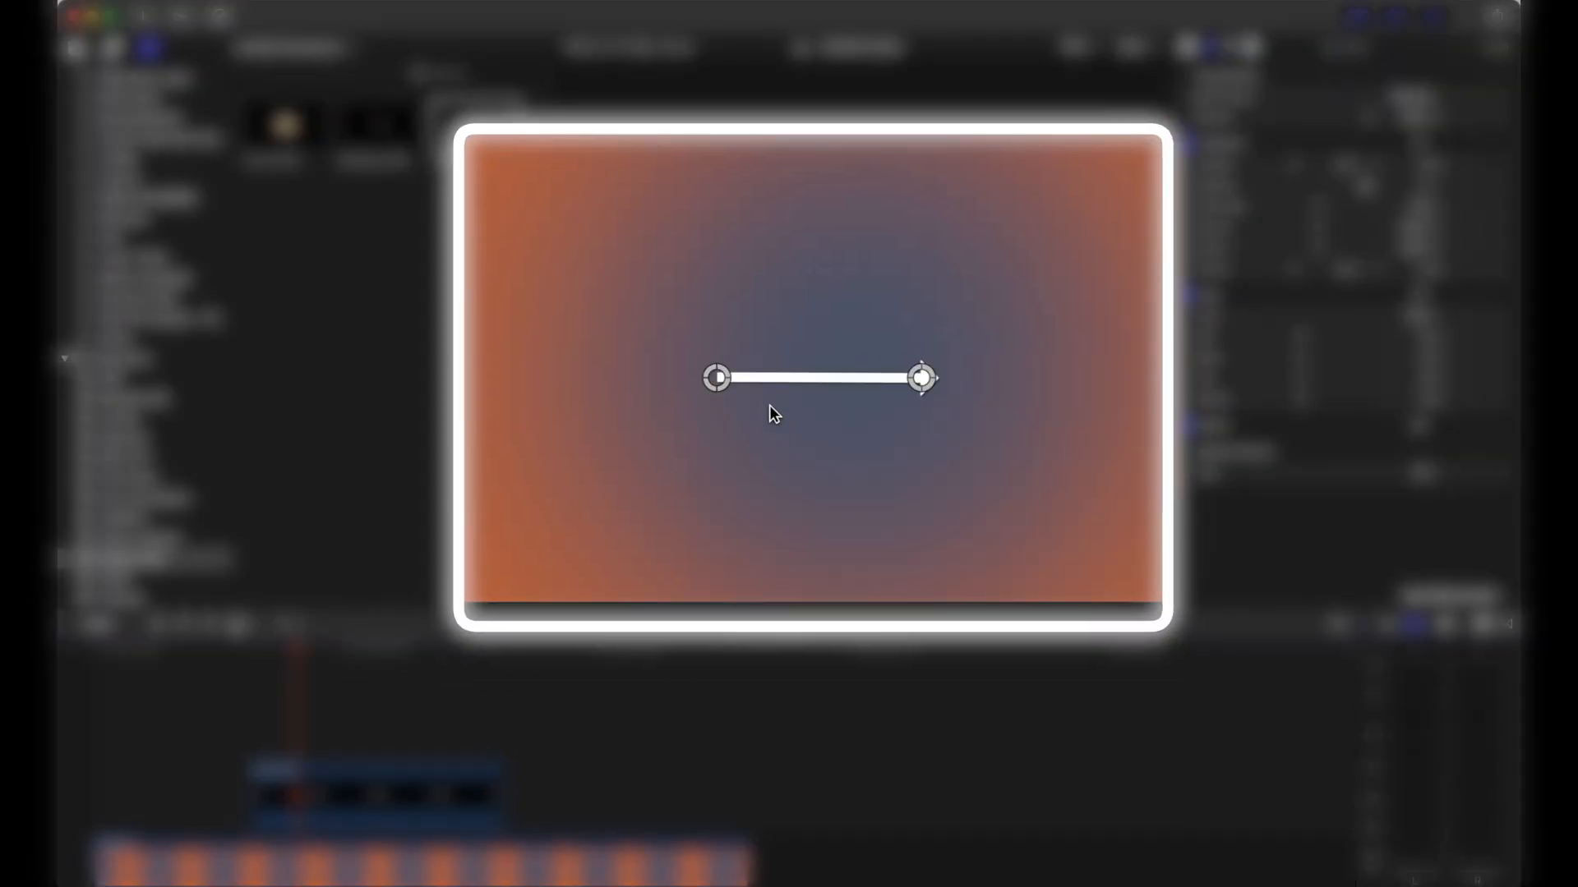
left_click_drag(713, 378, 610, 408)
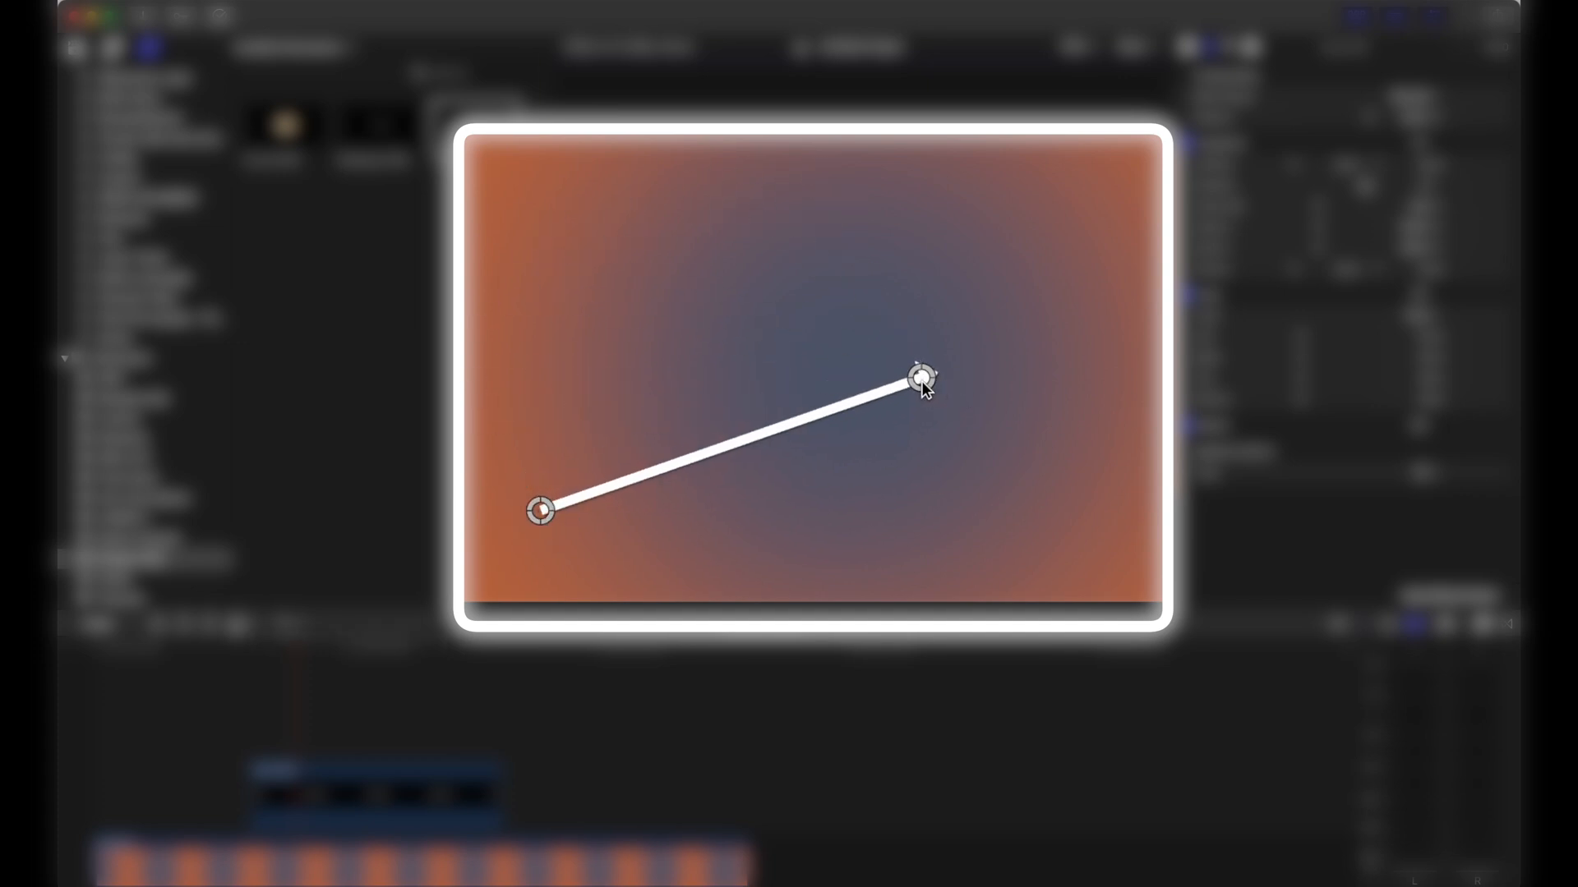
left_click_drag(922, 379, 1075, 239)
left_click_drag(629, 439, 627, 446)
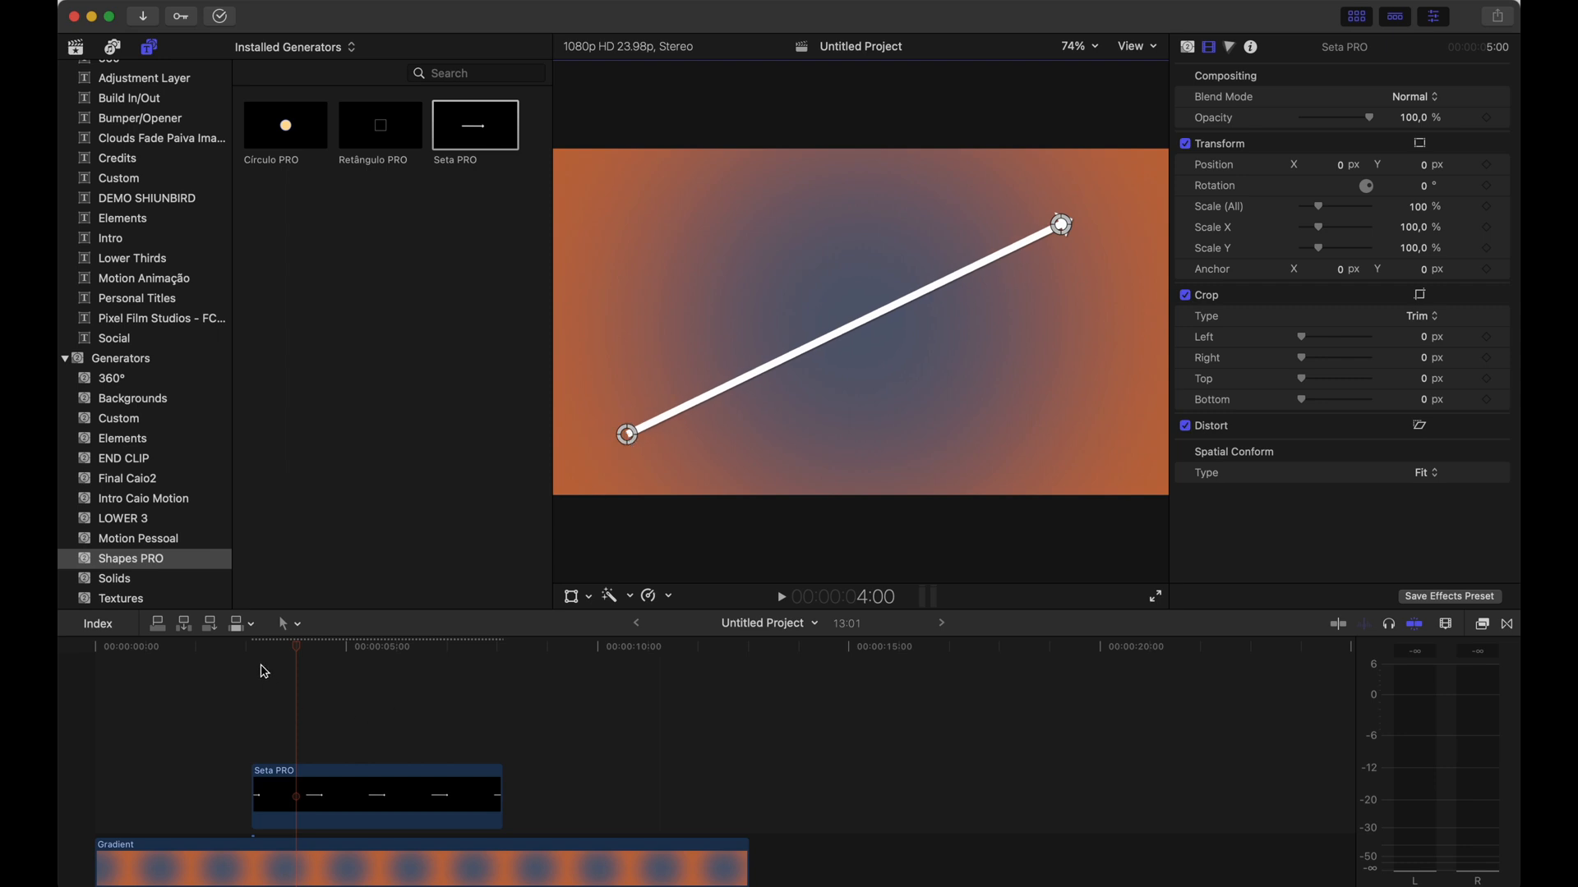
Set the Seta PRO arrow's brush colour to blue
left_click(310, 801)
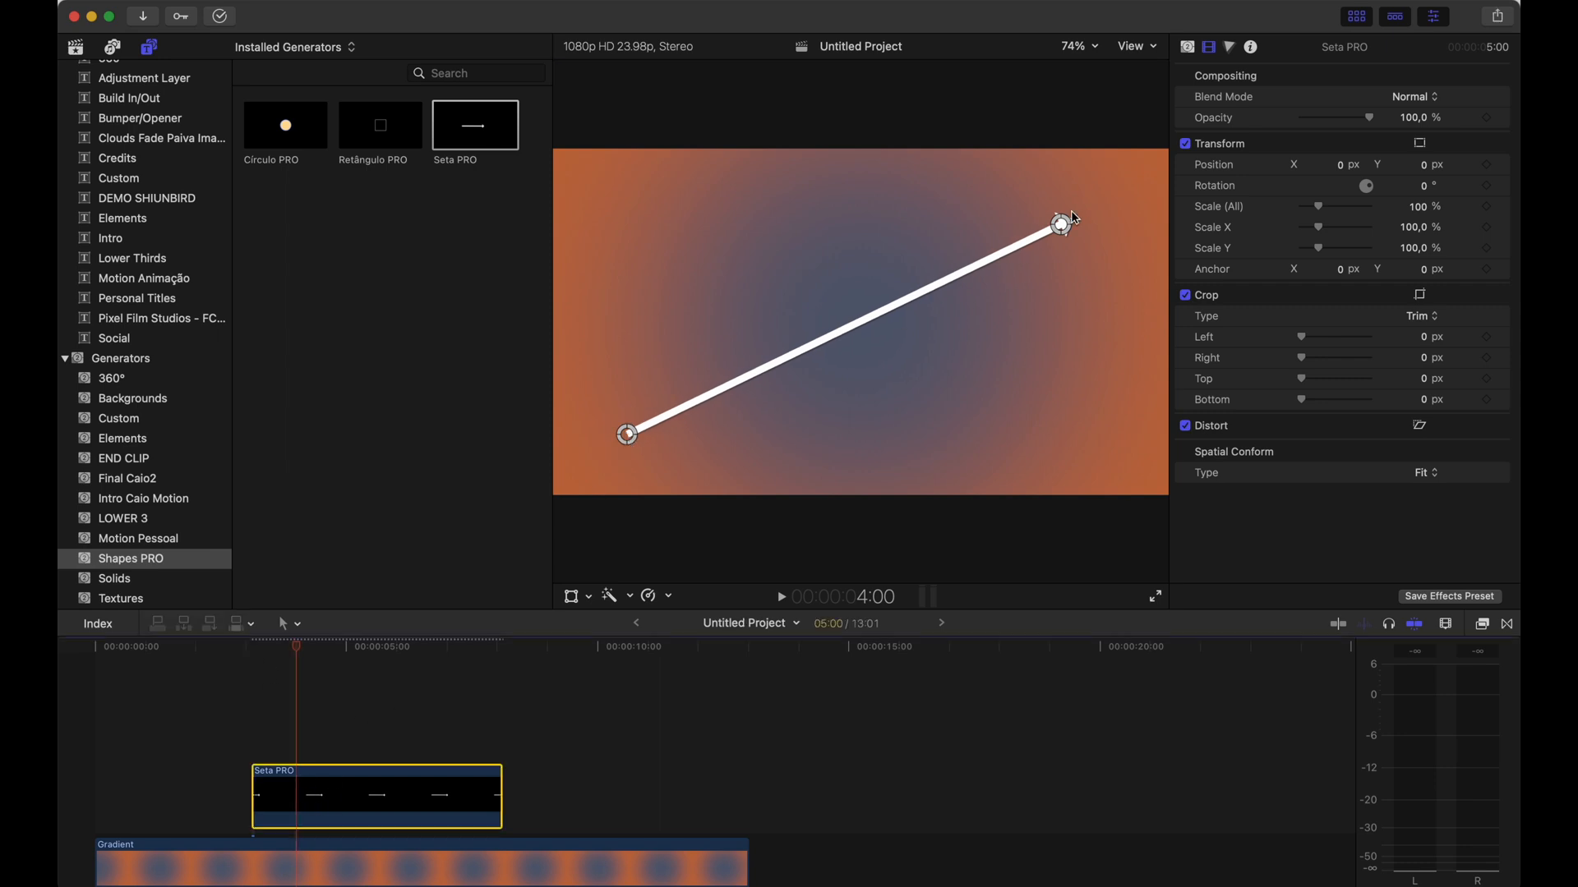
left_click(1187, 47)
left_click(1410, 98)
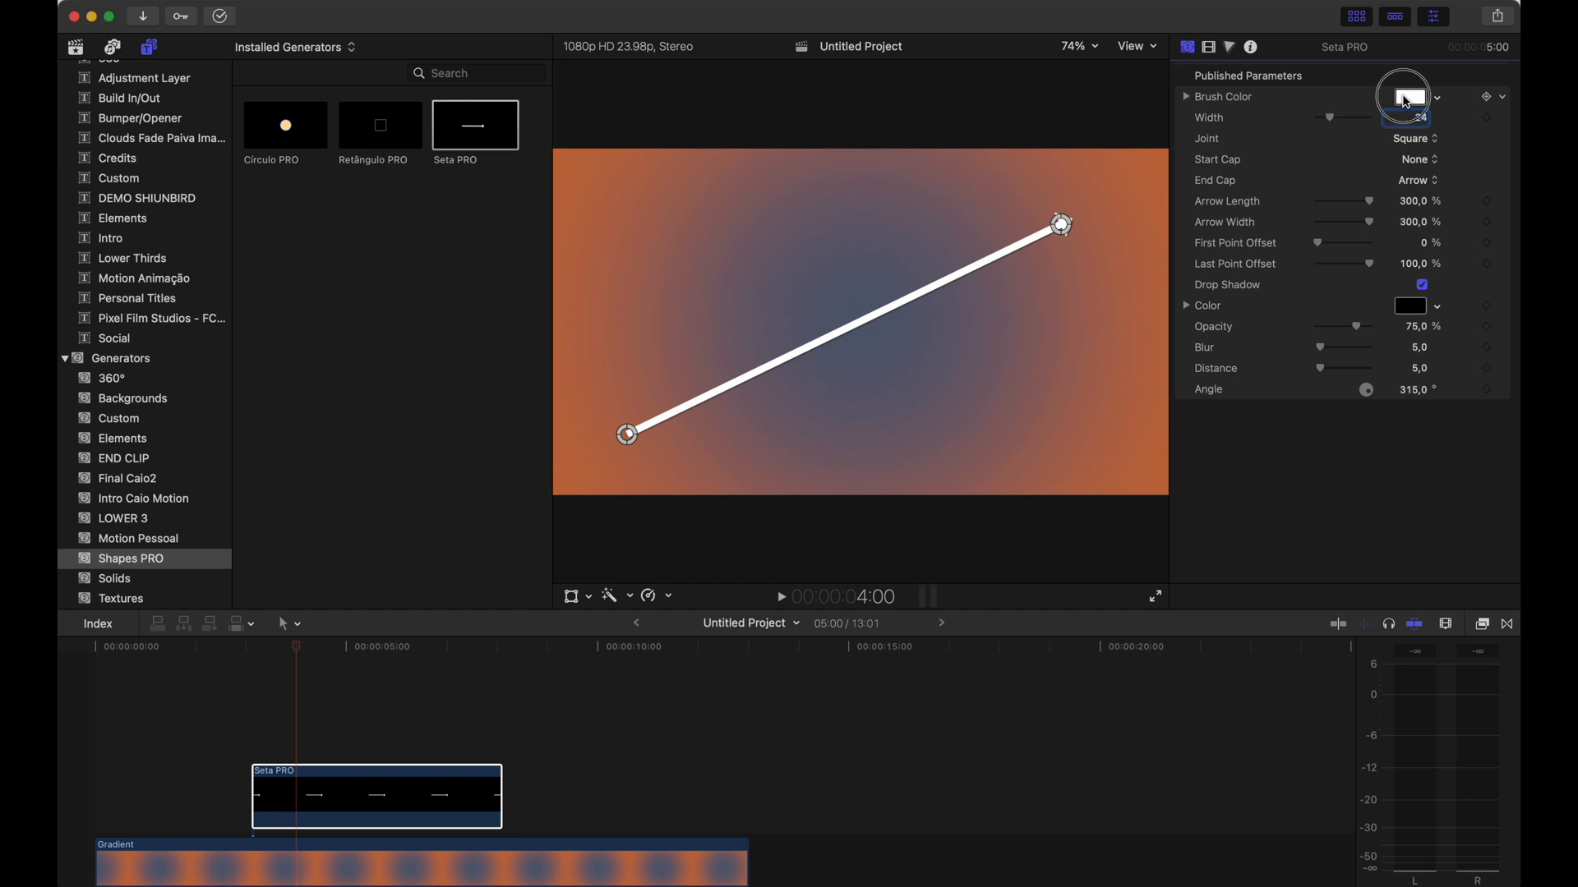
mouse_move(540, 622)
left_mouse_down()
mouse_move(525, 664)
mouse_move(545, 628)
mouse_move(428, 681)
left_mouse_up()
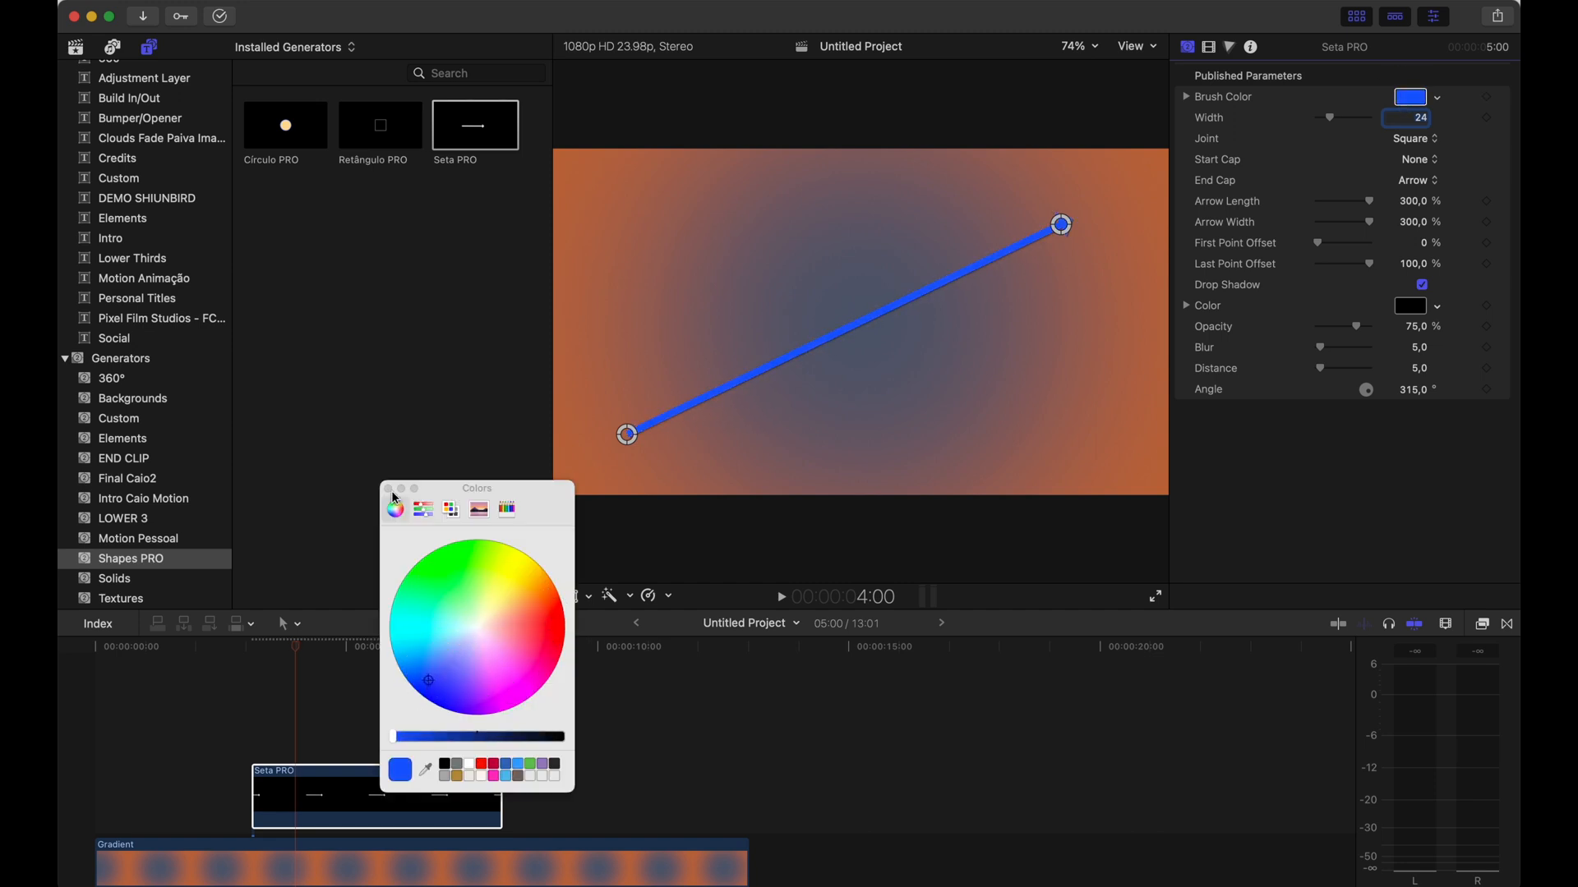
left_click(389, 490)
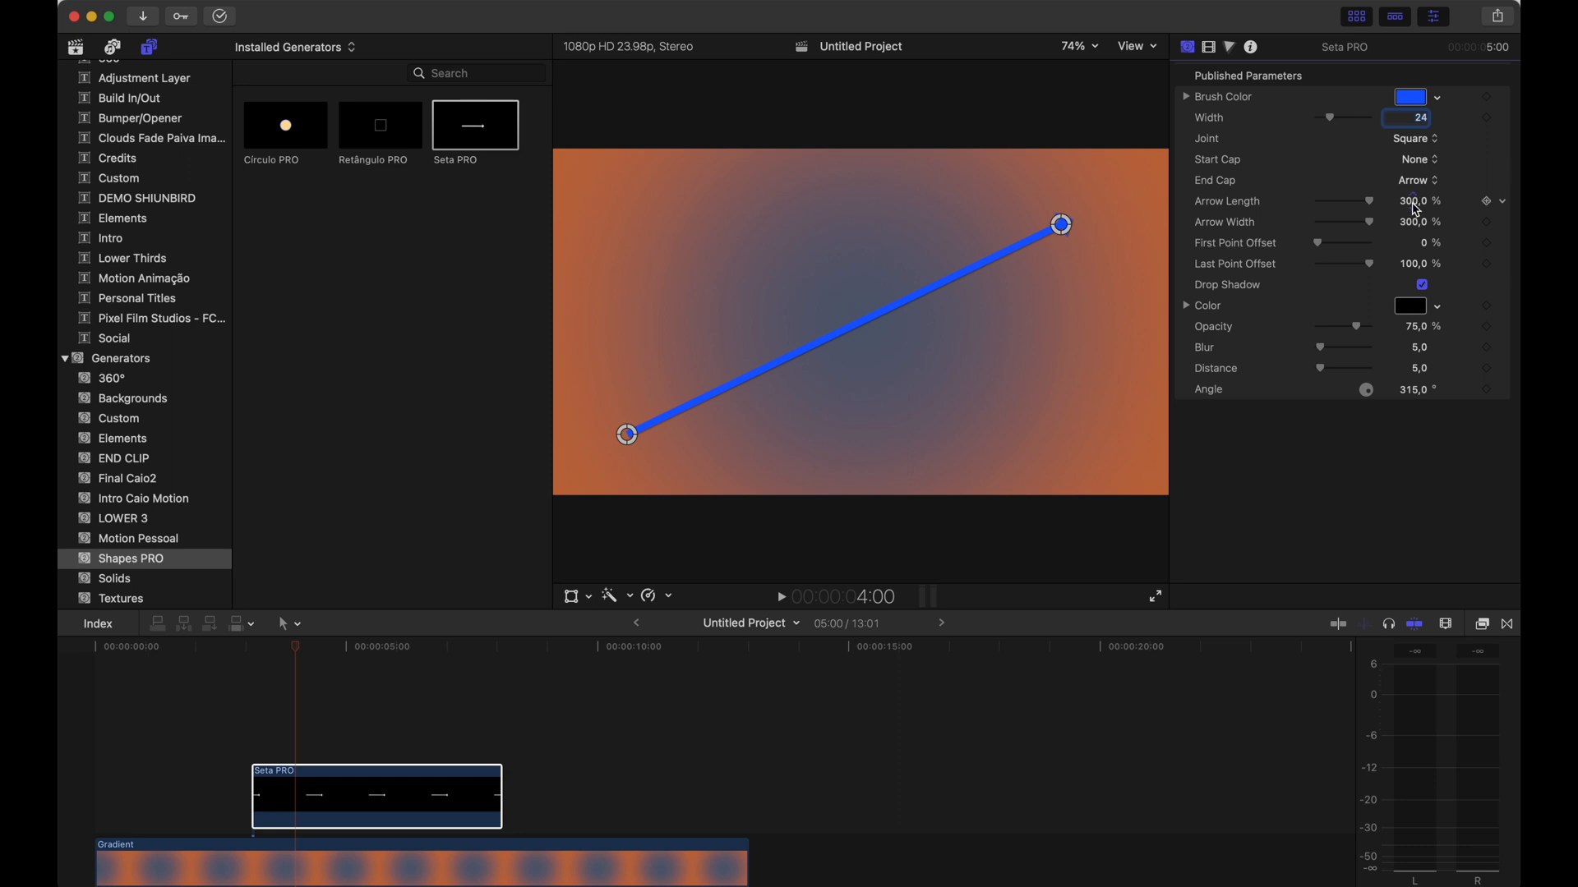
Set the arrow's Arrow Length to 1349%
left_click_drag(1418, 207, 1413, 199)
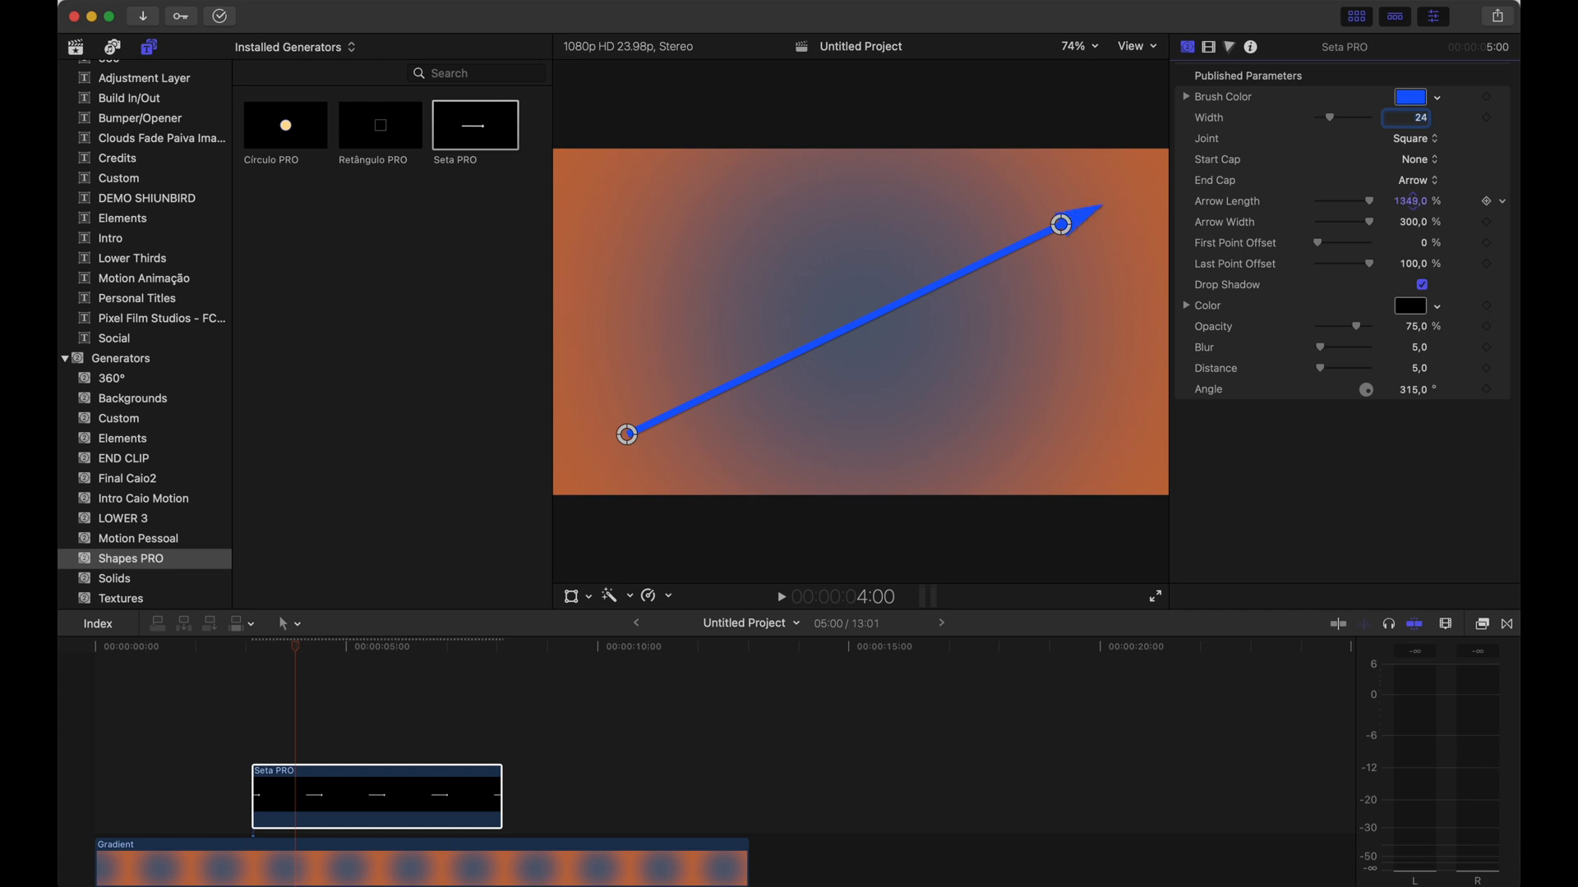
left_click_drag(1367, 223, 1396, 212)
mouse_move(1318, 243)
left_mouse_down()
mouse_move(1361, 246)
mouse_move(1309, 253)
left_mouse_up()
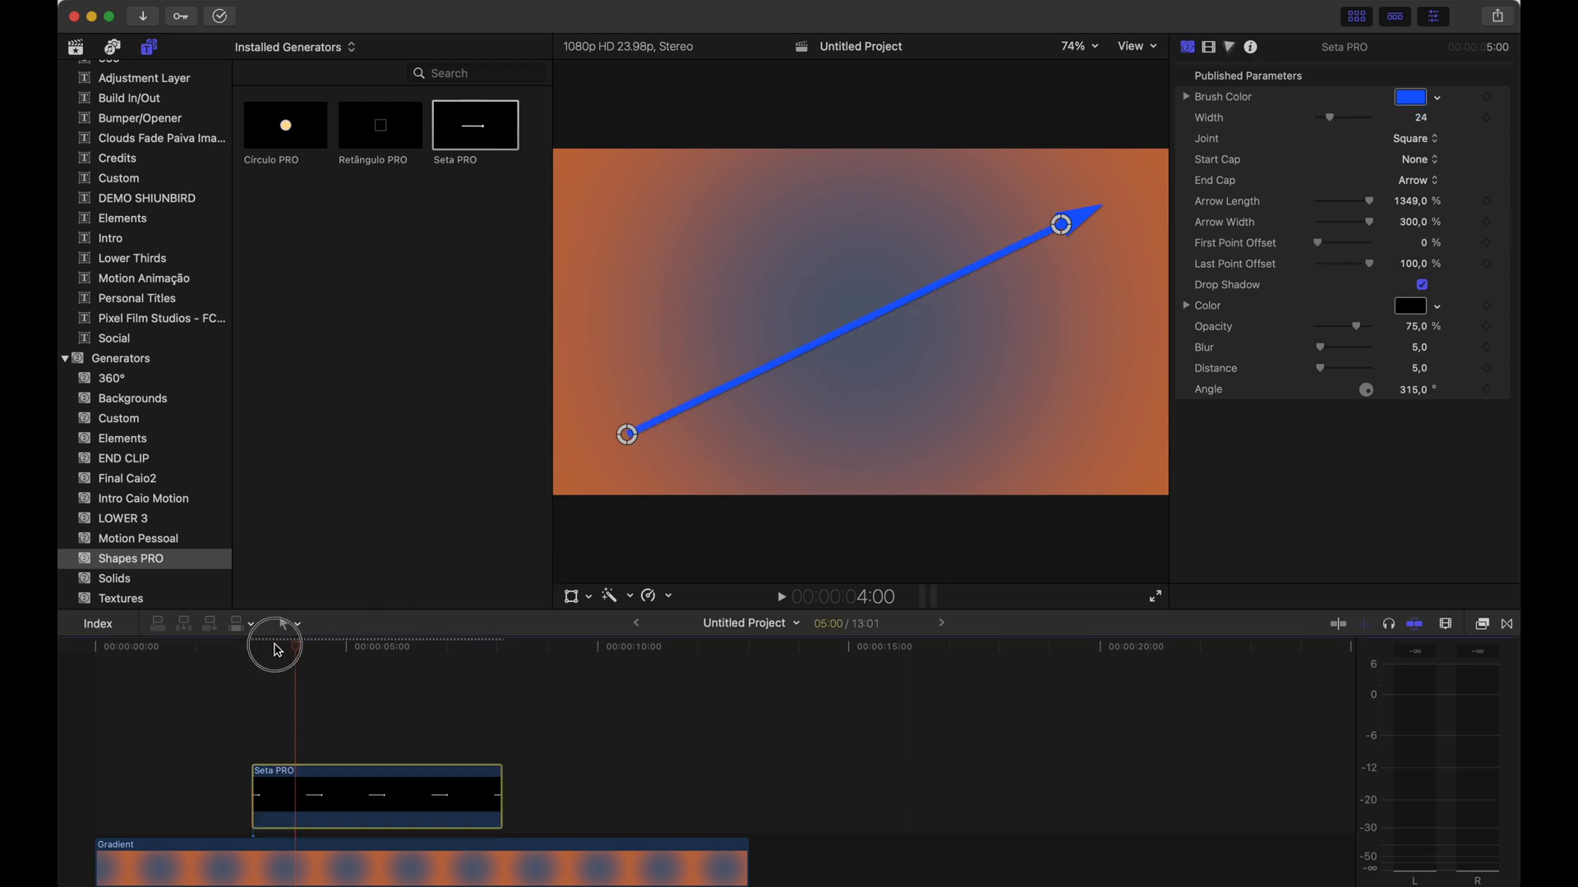
Keyframe Last Point Offset at 0% at the clip start and 100% about five seconds later
left_click_drag(271, 645, 252, 646)
left_click_drag(1369, 264, 1314, 272)
left_click(1486, 264)
left_click_drag(250, 649, 377, 647)
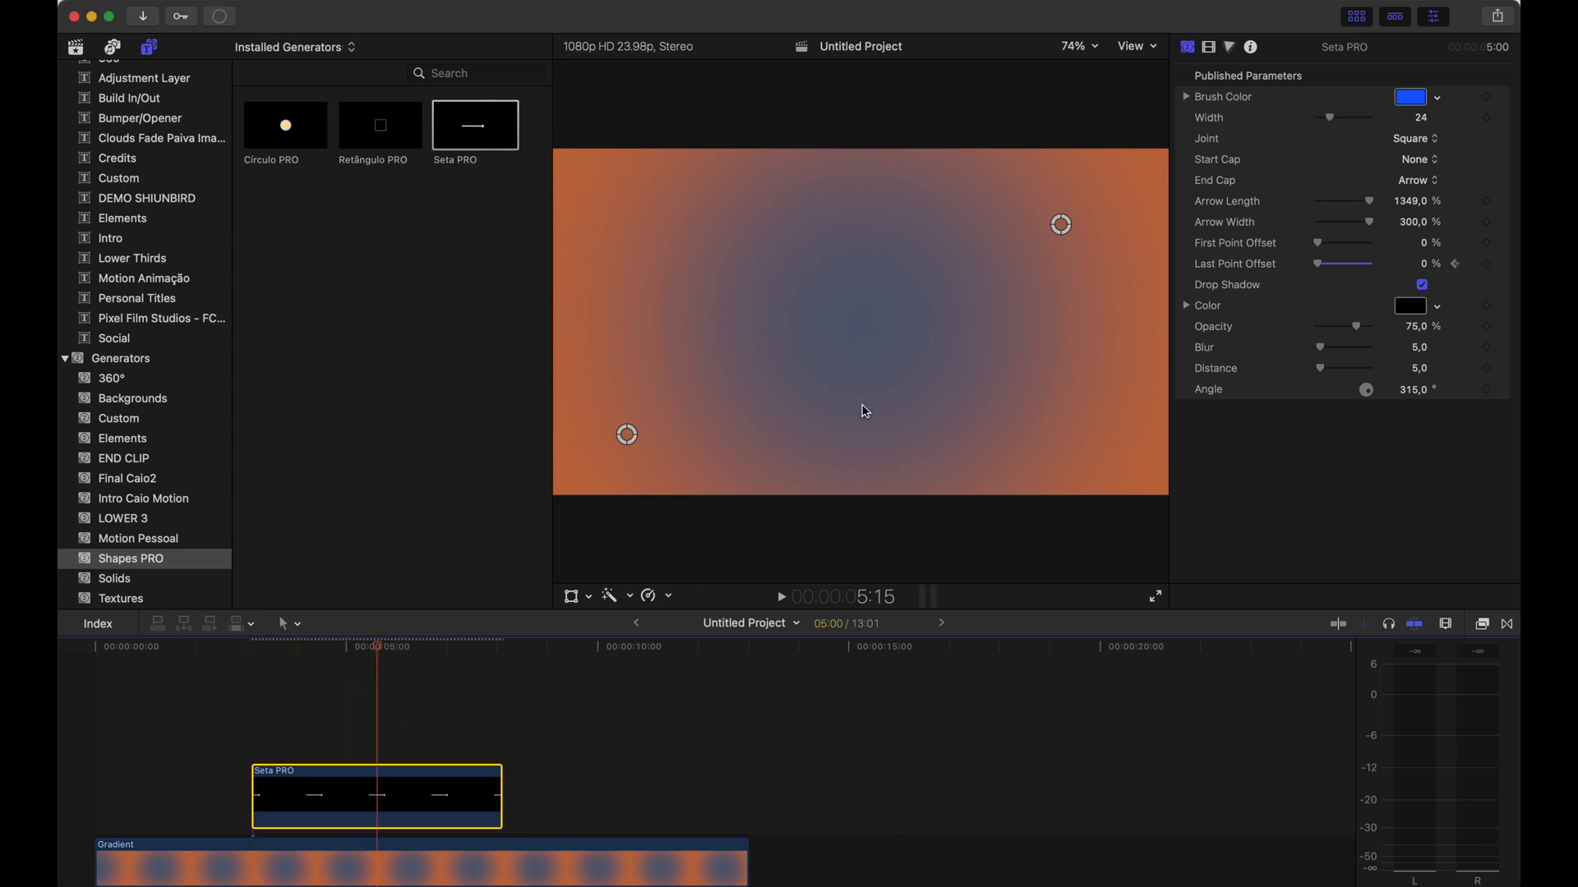
left_click_drag(1321, 265, 1391, 264)
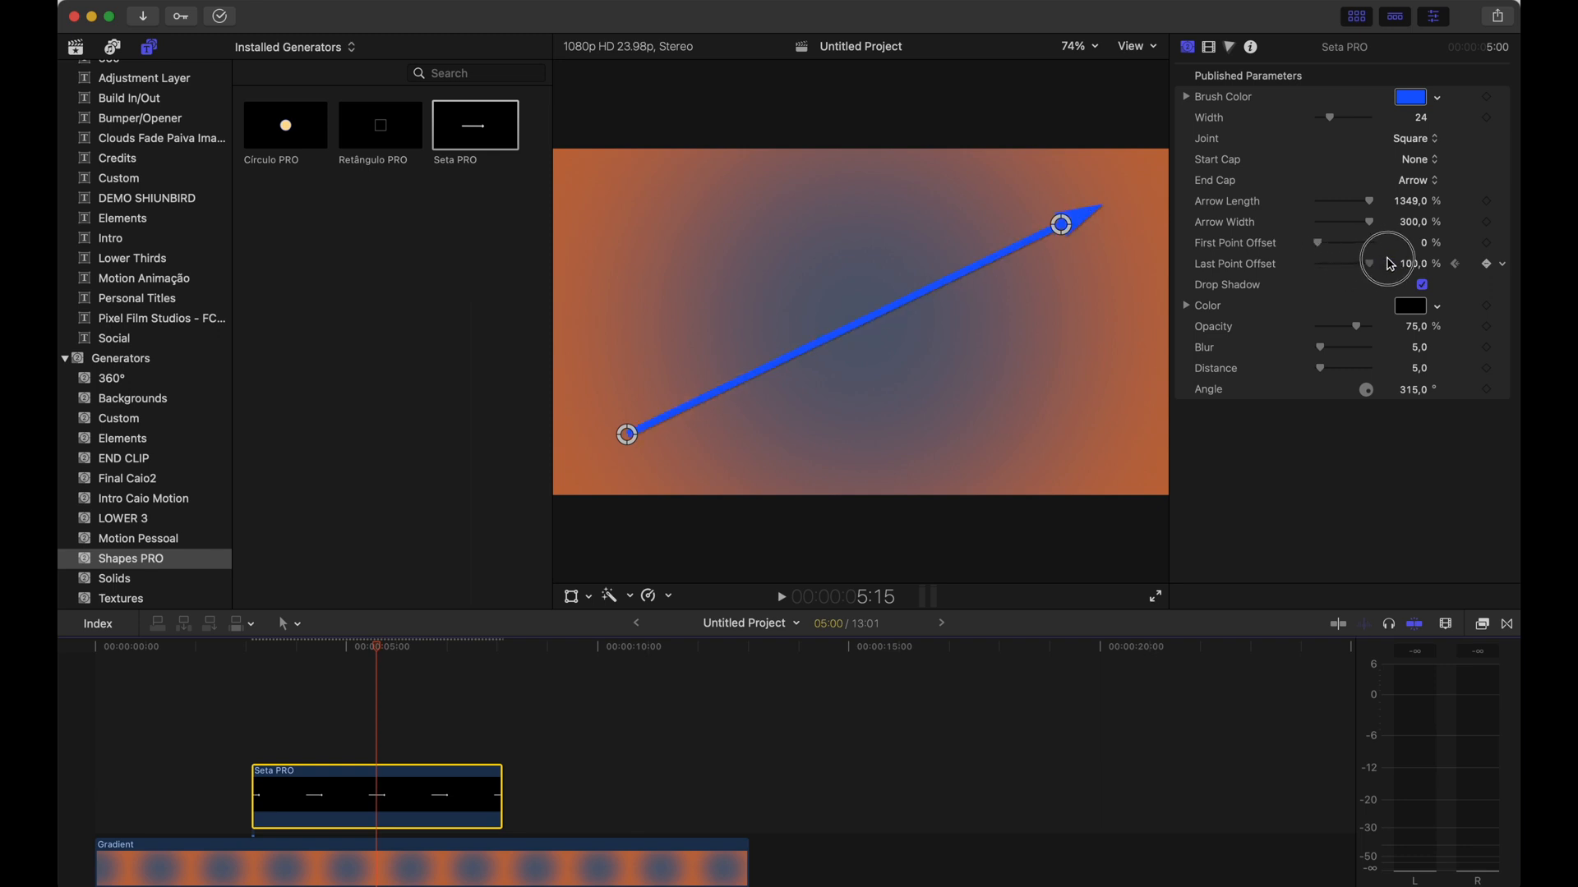
Play back the arrow's drawing animation from the clip start
left_click(249, 649)
key("space")
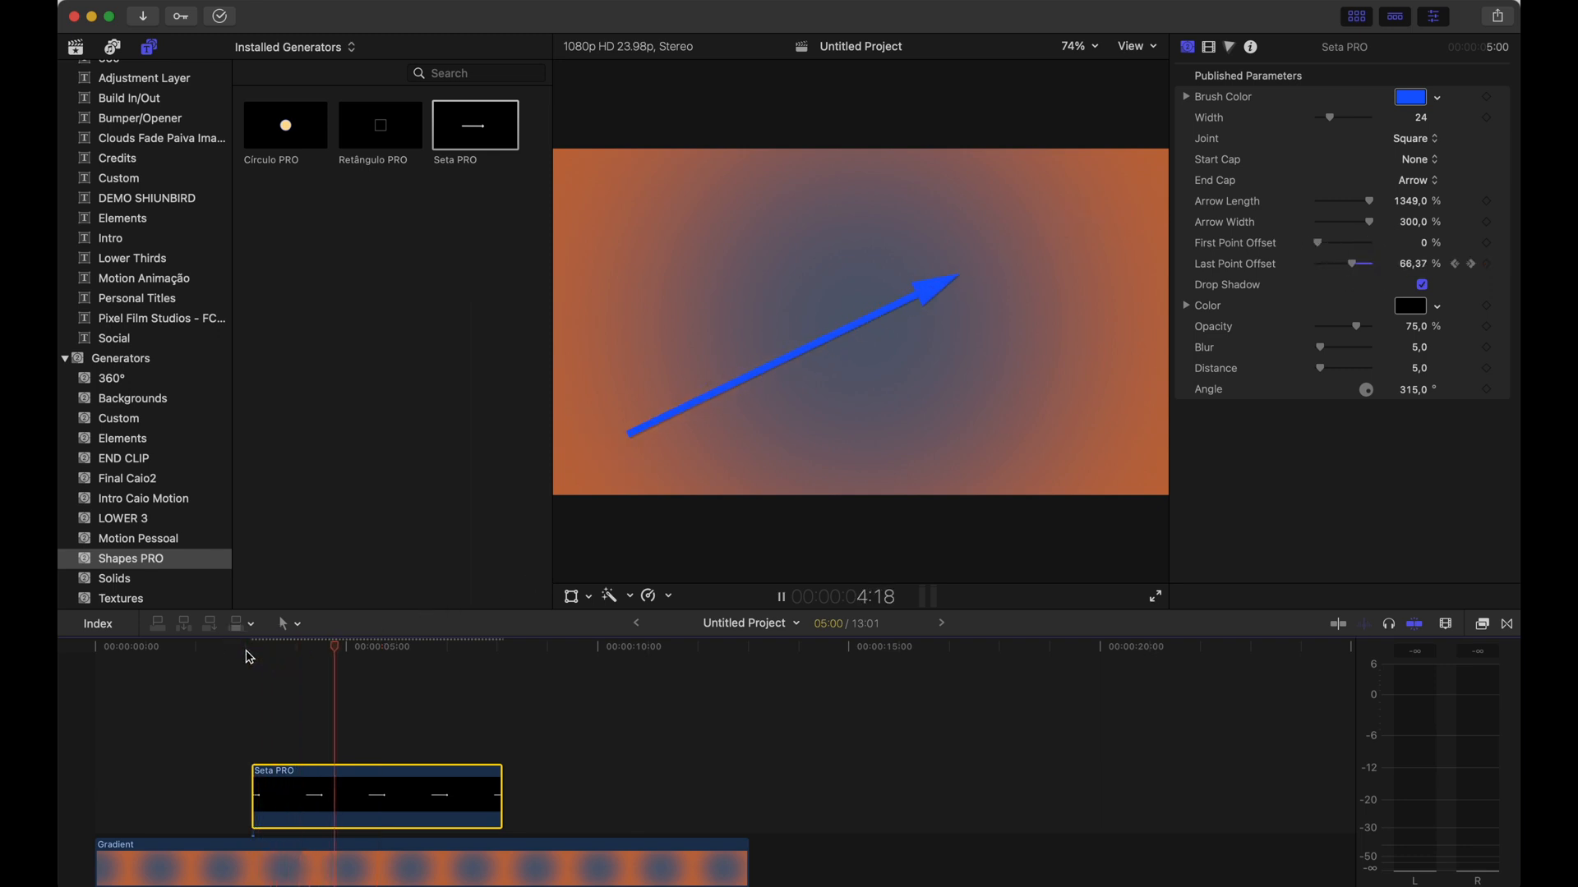
key("space")
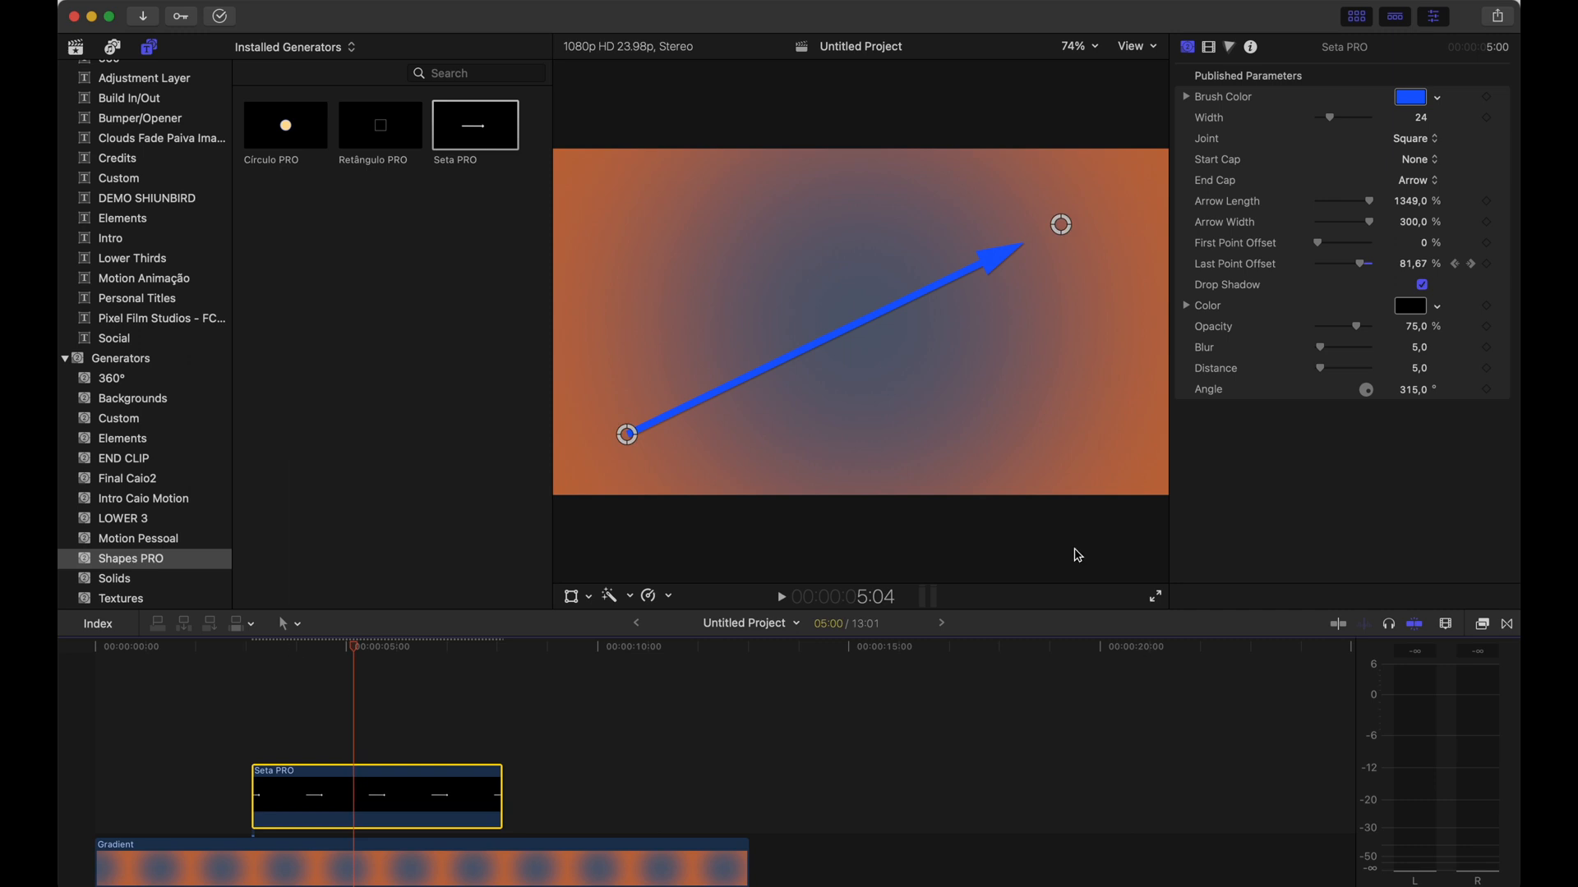
Set the drop shadow Distance to 30 and nudge the arrow's end point slightly left
left_click(1422, 285)
left_click(1422, 285)
left_click_drag(1321, 368, 1339, 370)
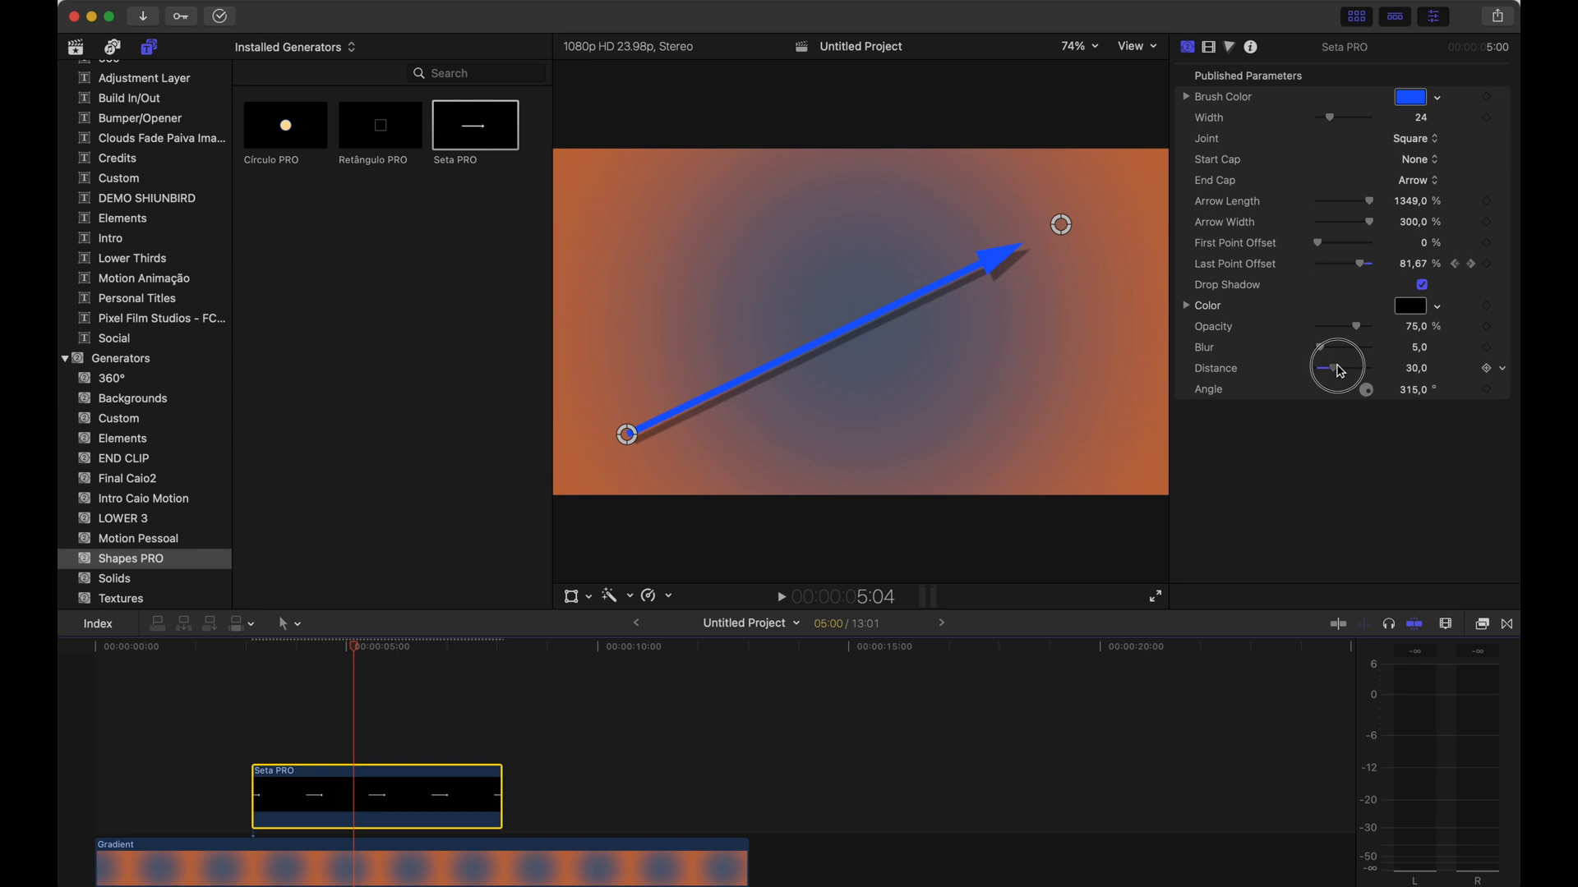
mouse_move(1061, 225)
left_mouse_down()
mouse_move(1048, 347)
mouse_move(830, 337)
mouse_move(1083, 256)
mouse_move(958, 306)
mouse_move(1032, 299)
mouse_move(1037, 229)
left_mouse_up()
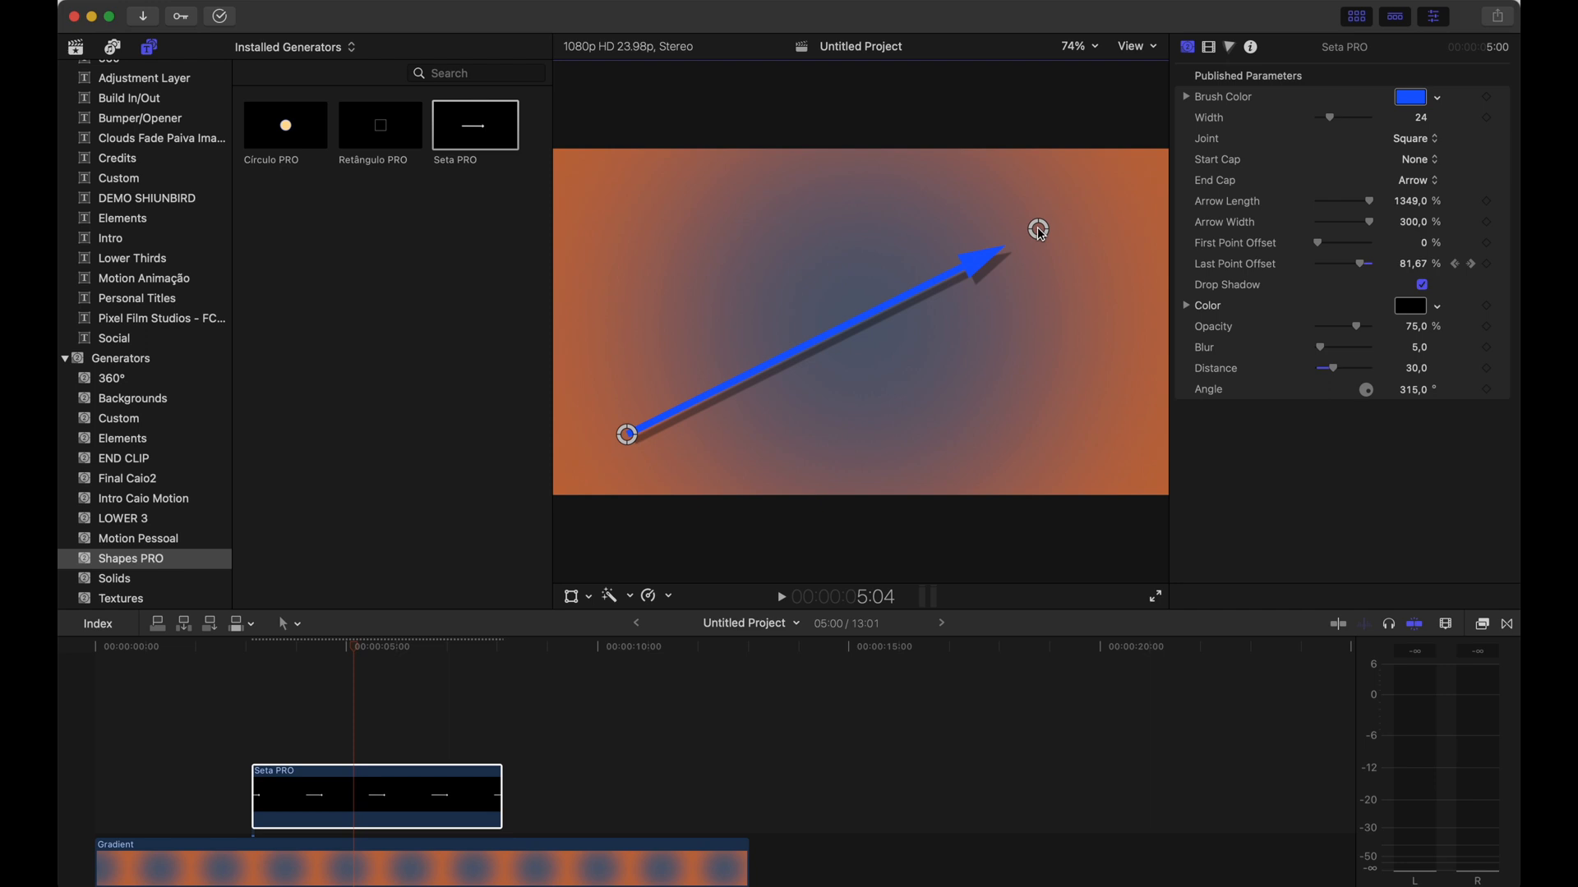